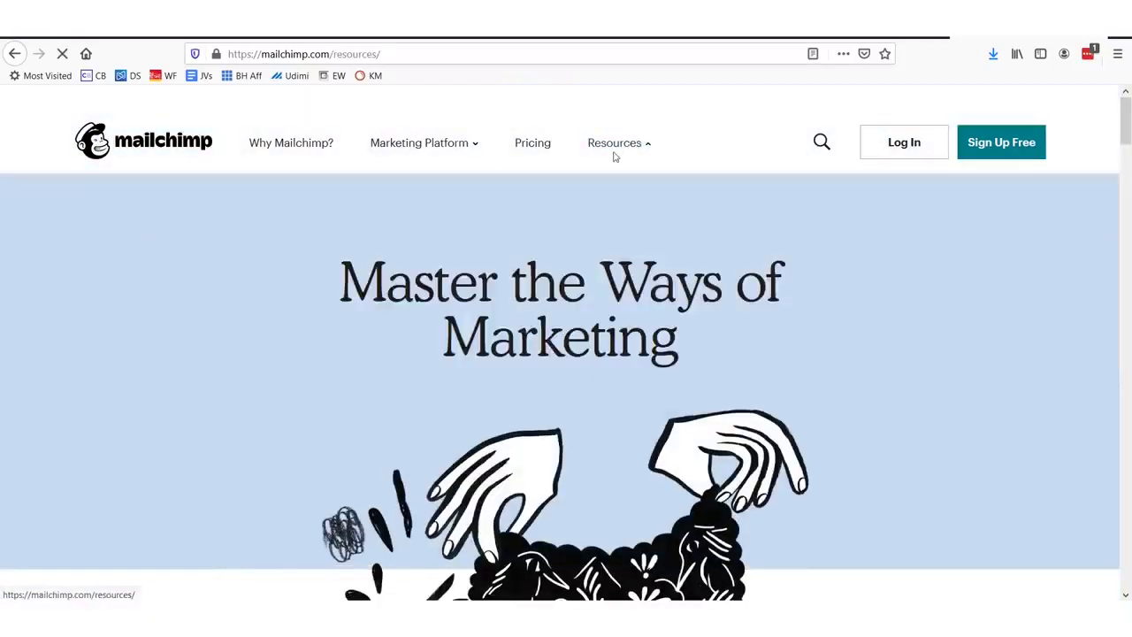
Step: Log in to the Mailchimp account from the website's resources page
mouse_move(598, 175)
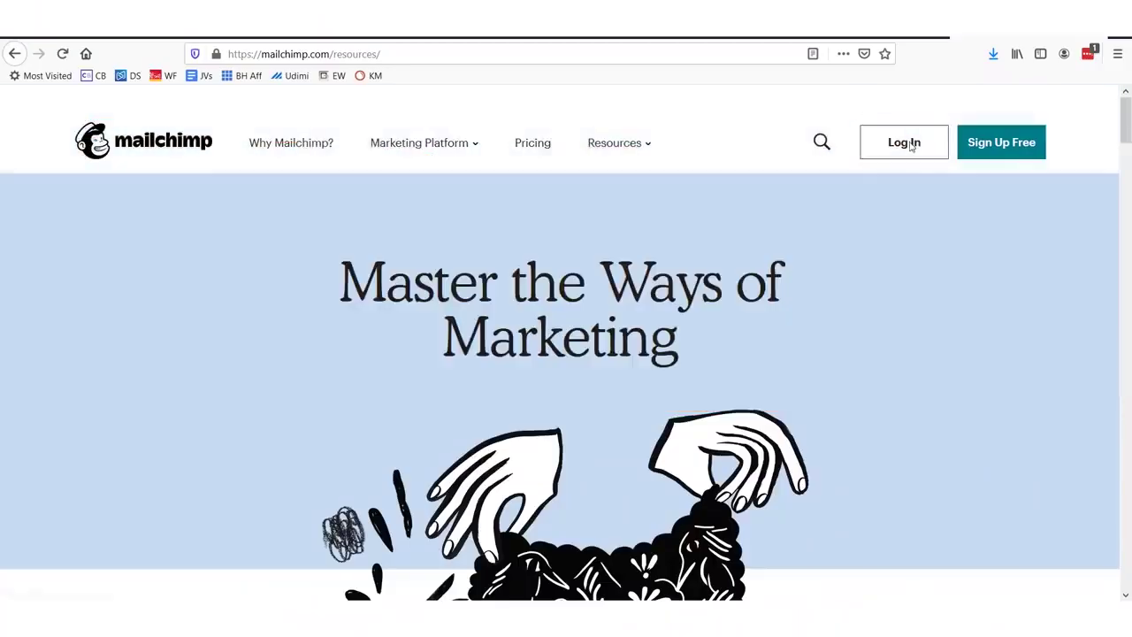
left_click(911, 146)
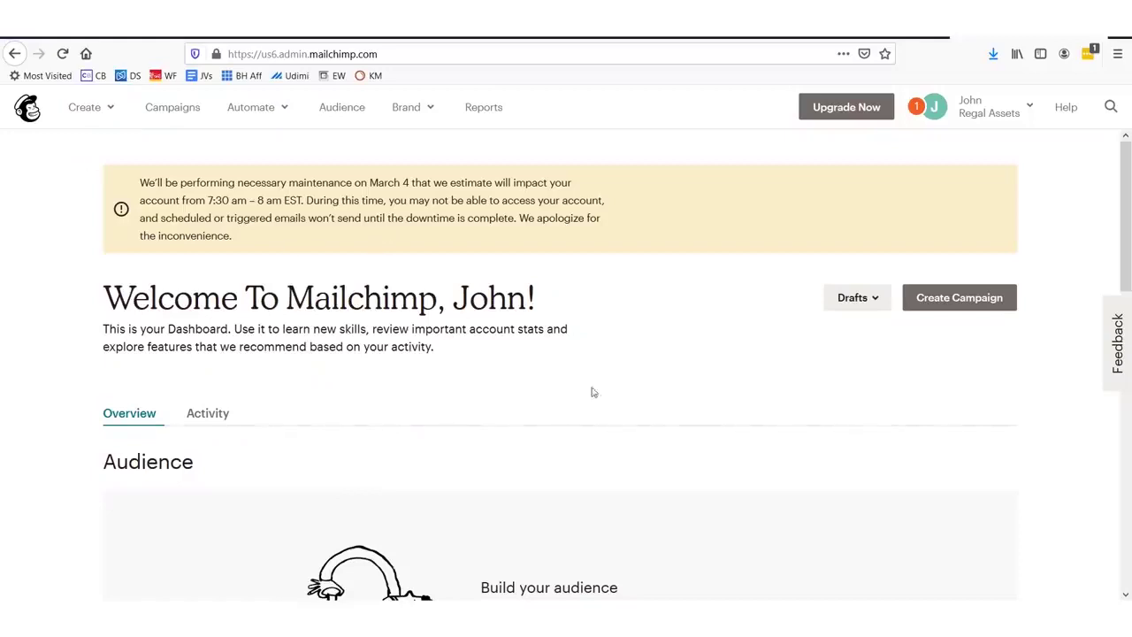
left_click_drag(698, 415, 122, 149)
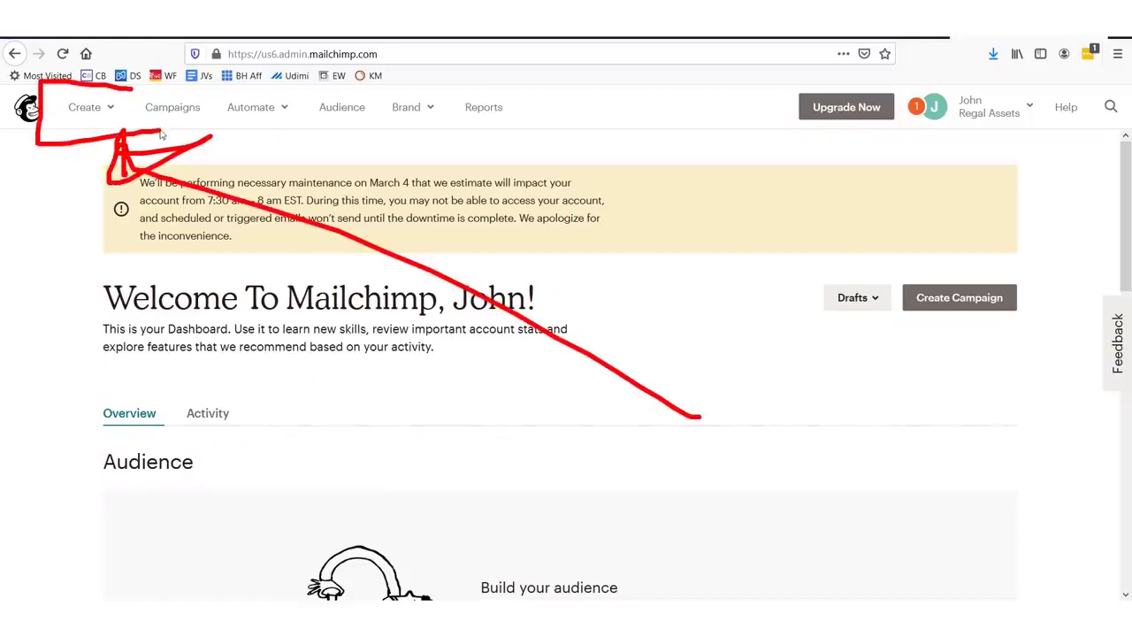
key("Escape")
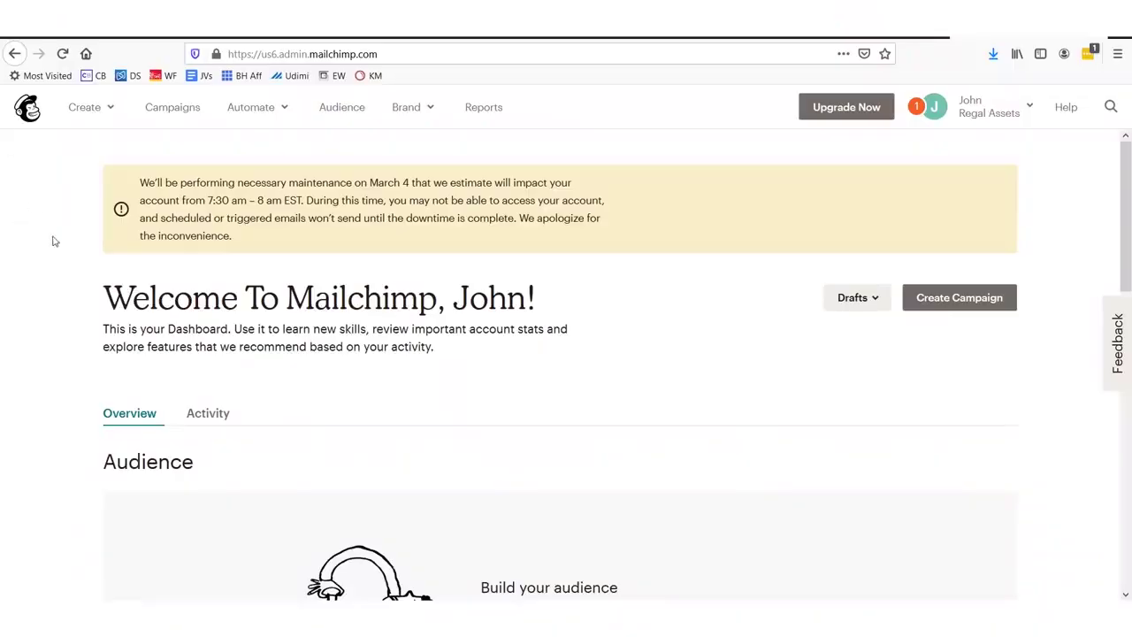
scroll(52, 241, "down", 3)
scroll(58, 250, "up", 3)
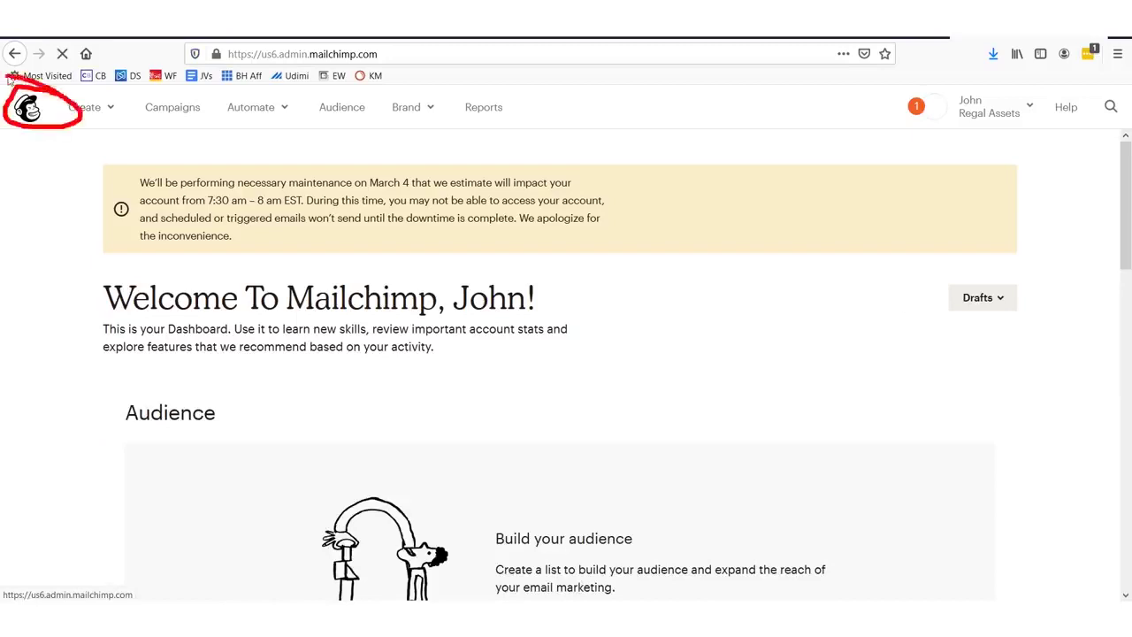
Step: Create and save a new audience list named keto diet, filling in the default from email address and from name
scroll(176, 316, "down", 5)
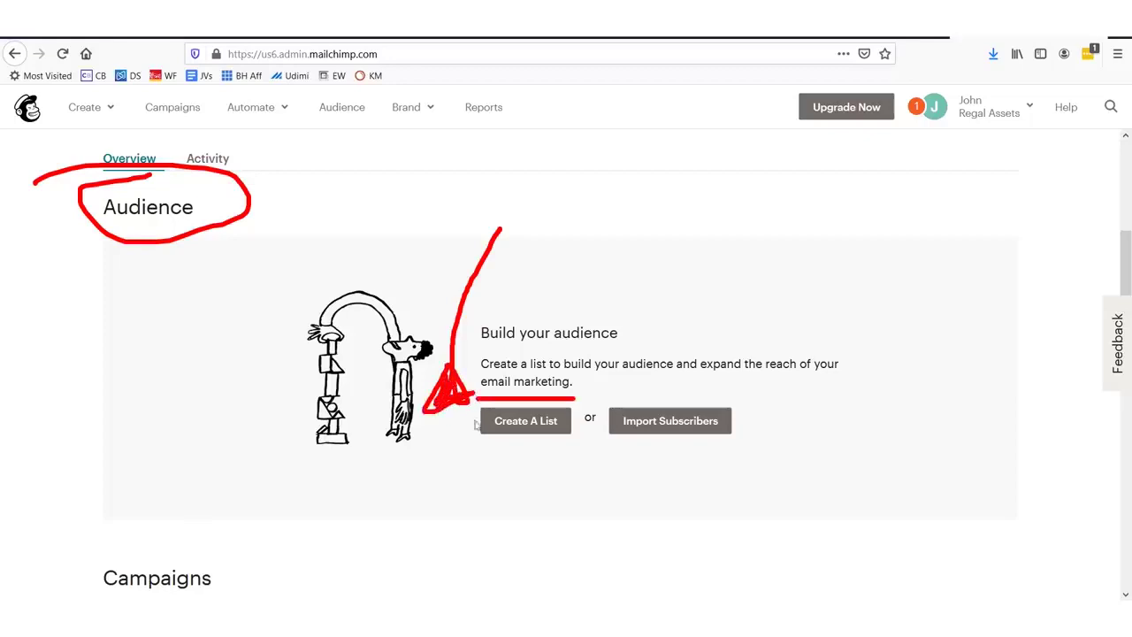
left_click_drag(524, 403, 589, 459)
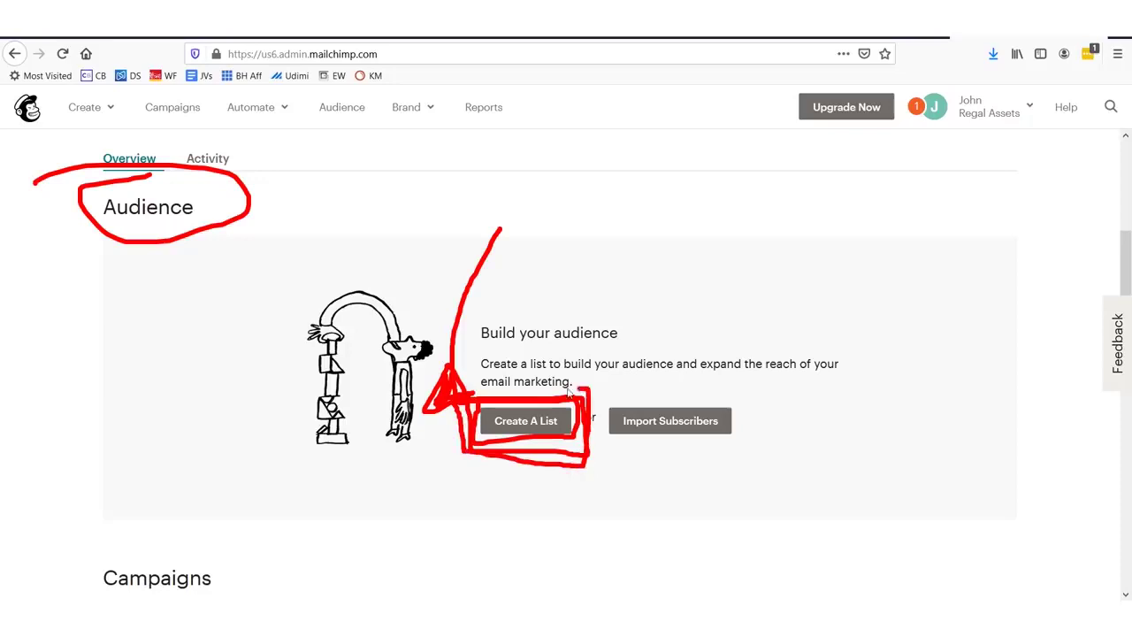
key("Escape")
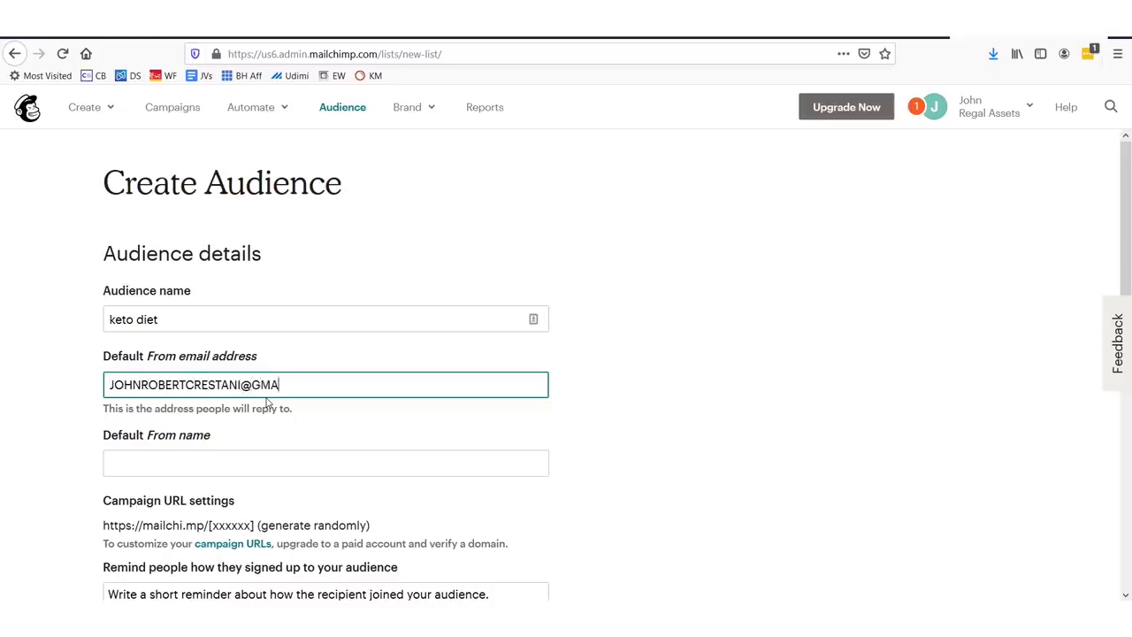
key("Tab")
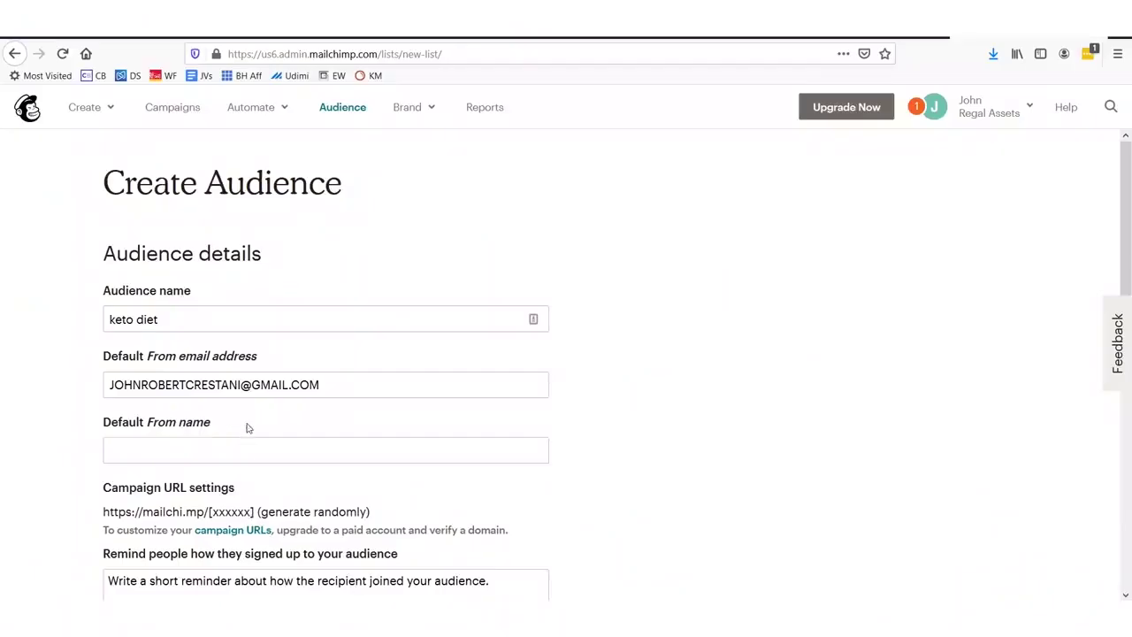
left_click(270, 447)
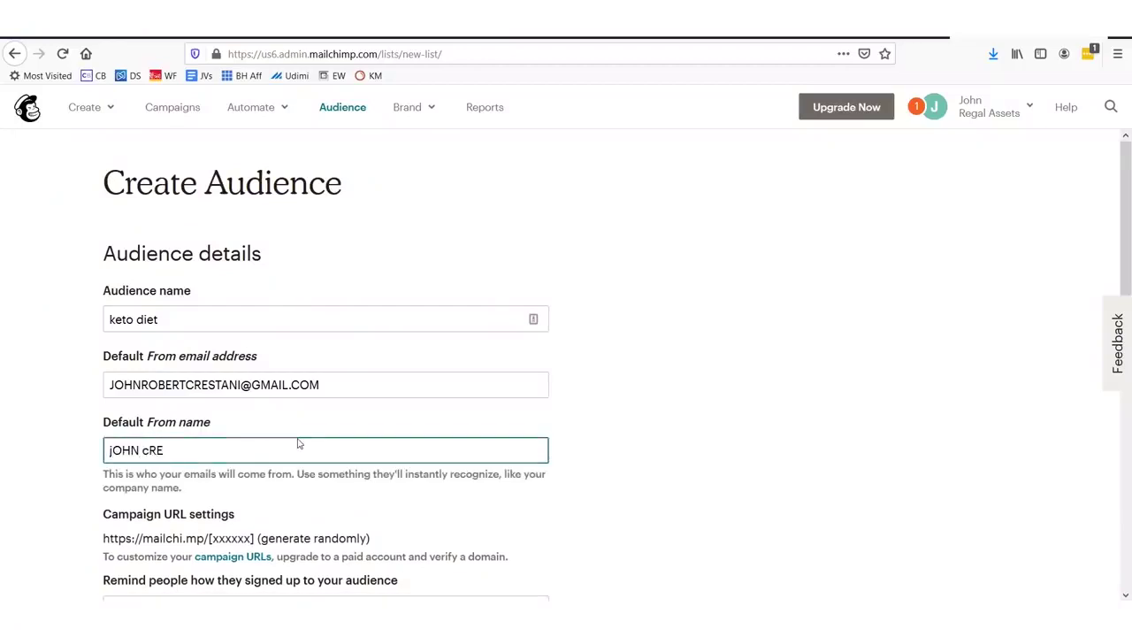
scroll(325, 311, "down", 3)
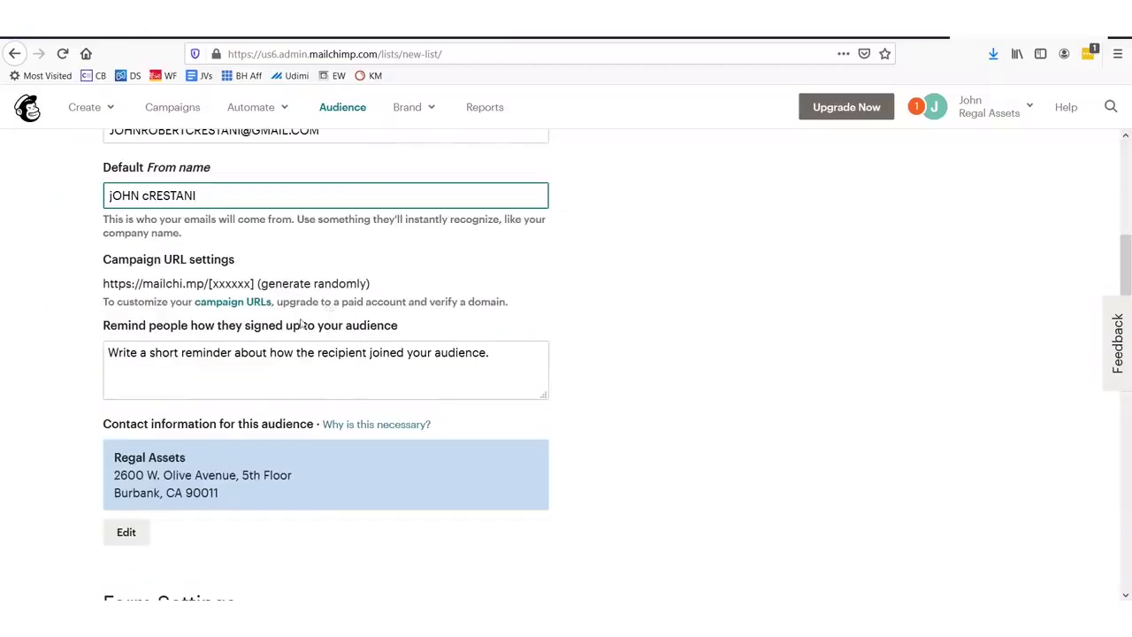
scroll(297, 361, "down", 7)
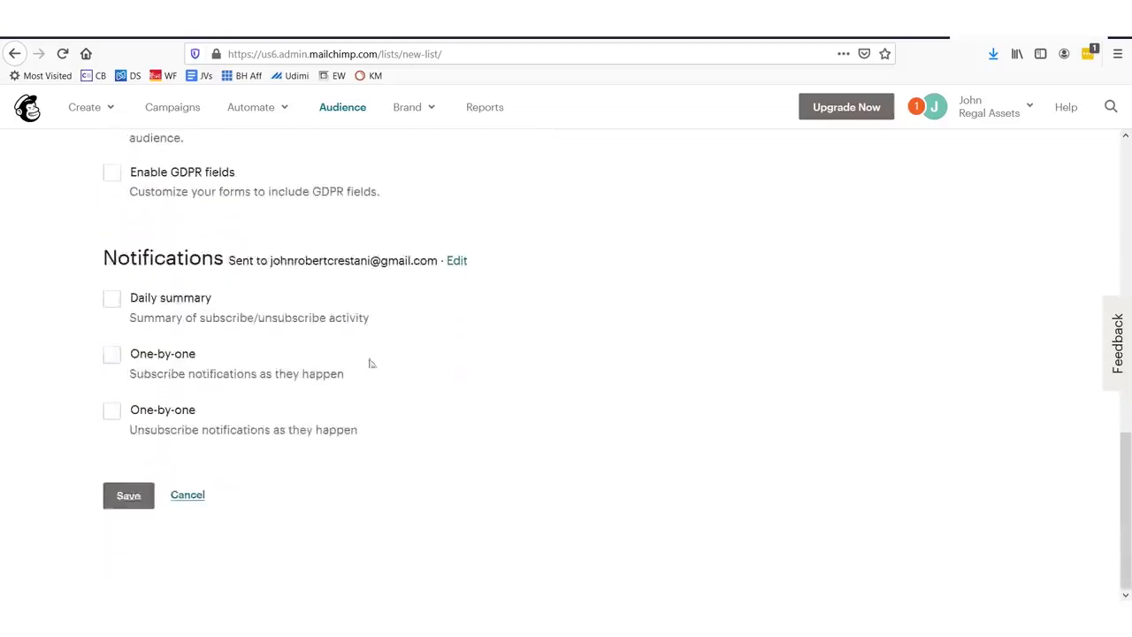
left_click(139, 499)
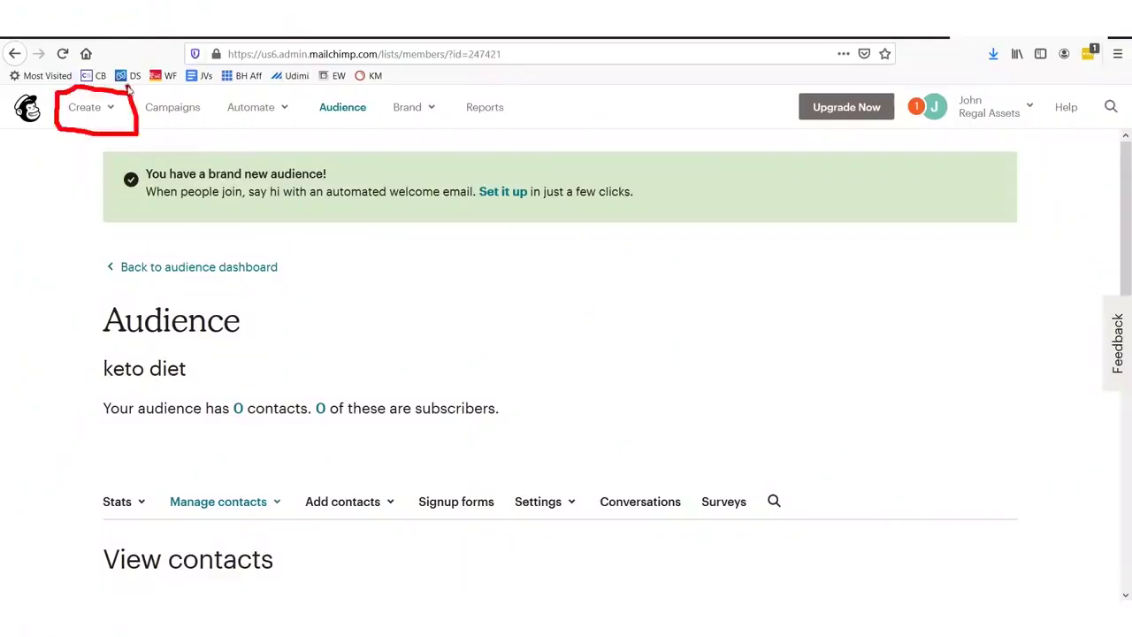
Step: Create a landing page named KETO LP for the keto diet audience, using the Wild Country lead generation template
left_click(88, 107)
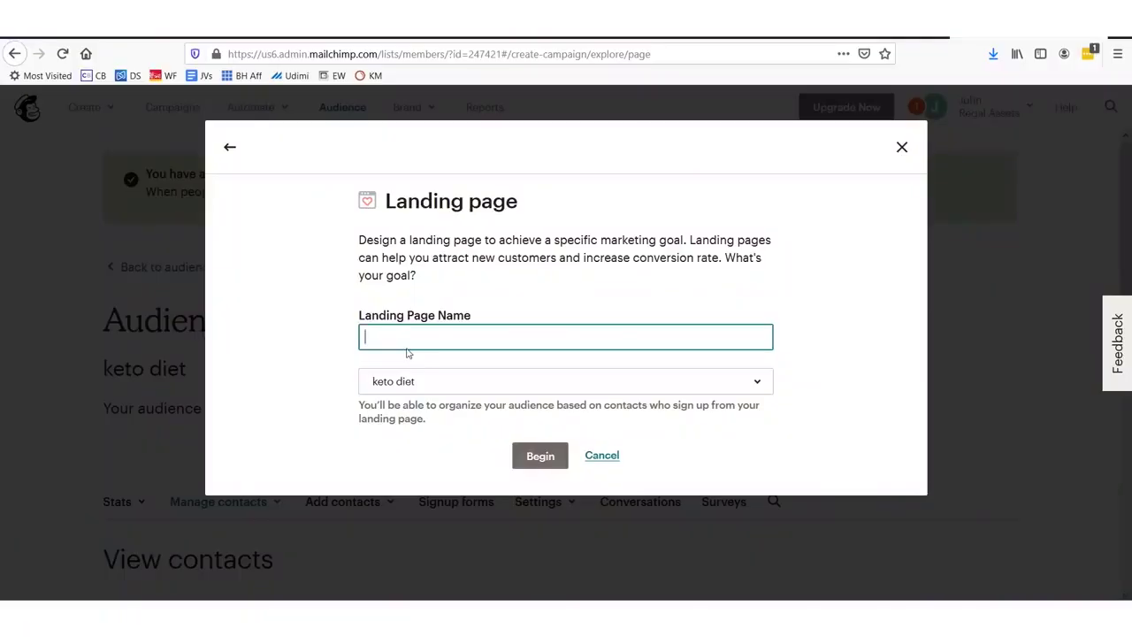
type("KETO LP")
mouse_move(482, 491)
left_mouse_down()
mouse_move(466, 563)
mouse_move(449, 550)
mouse_move(416, 424)
left_mouse_up()
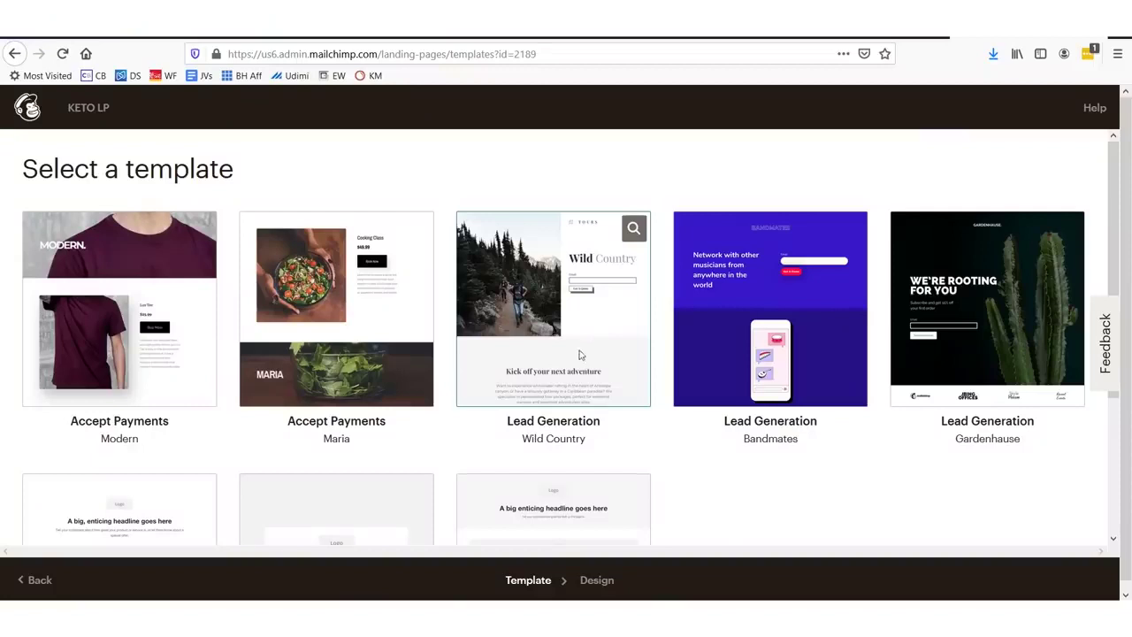
left_click(584, 294)
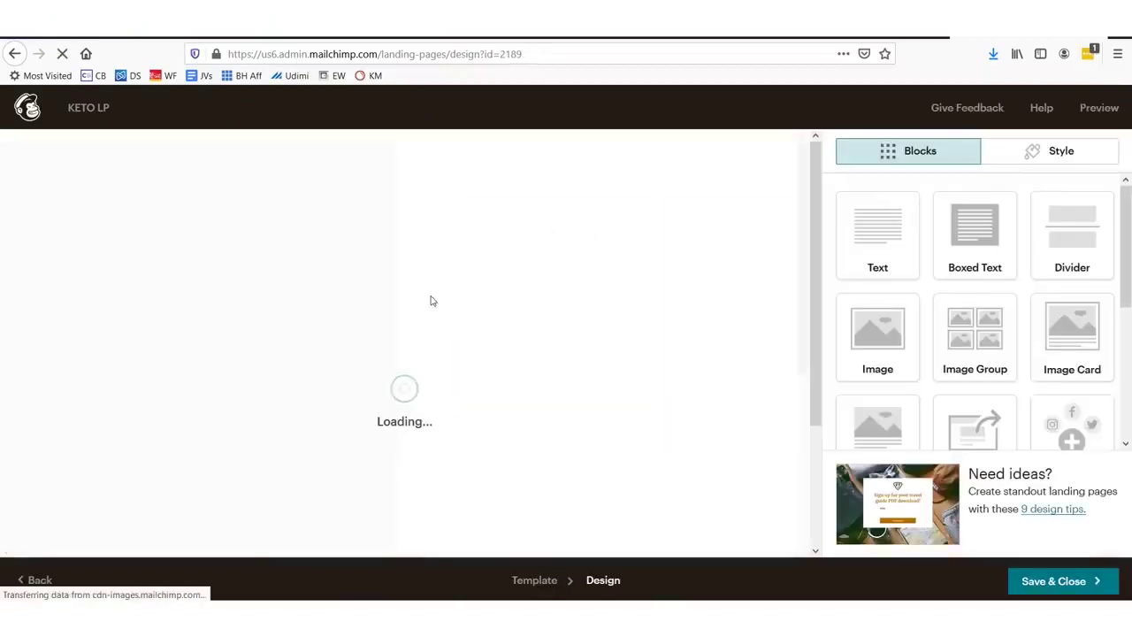
Step: Replace the landing page's headline text with "gET fIT & lOSE WEIGHT"
left_click(619, 314)
type("gET fIT")
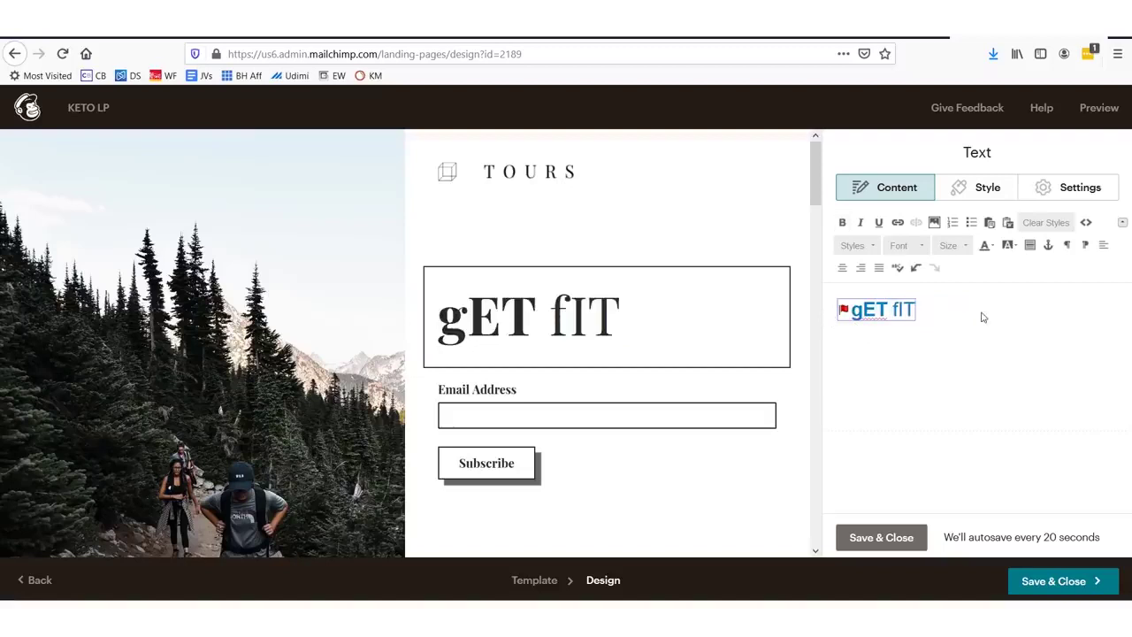
type(" & lOS")
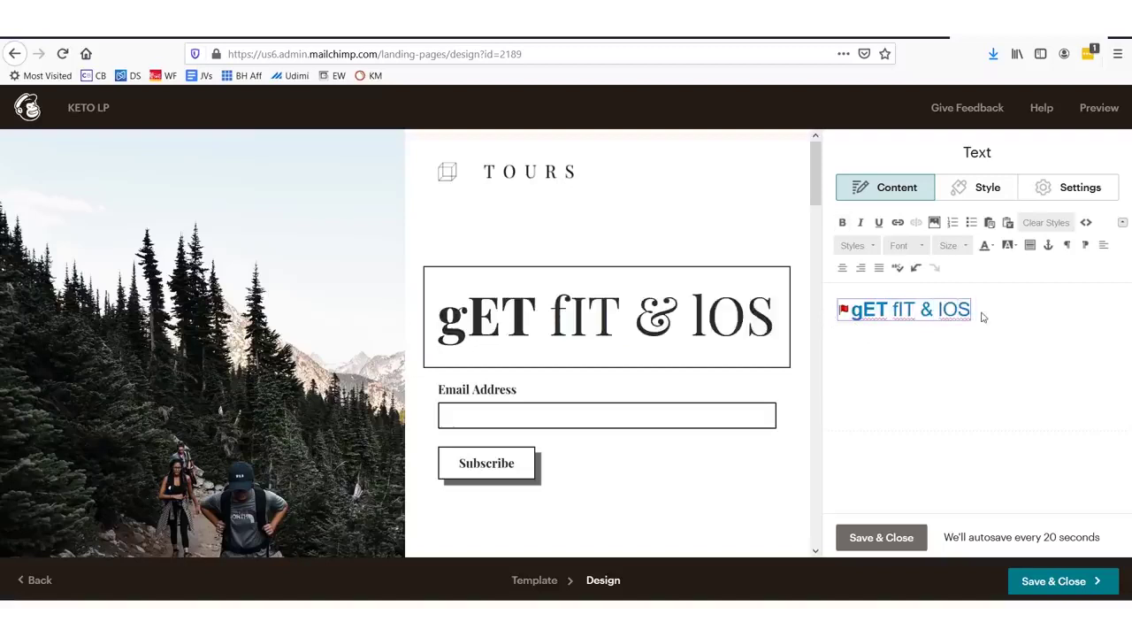
type("E WEIGHT")
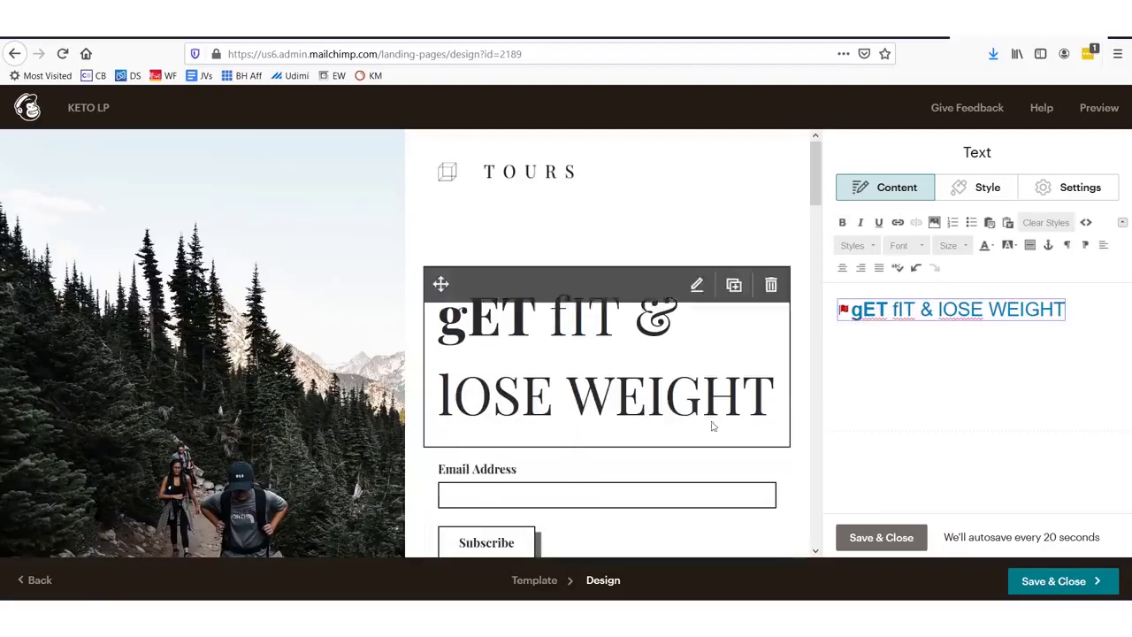
Step: Change the signup form's button text to "Get Free INformation Sent to Your Email Now!"
scroll(619, 460, "down", 1)
left_click(530, 407)
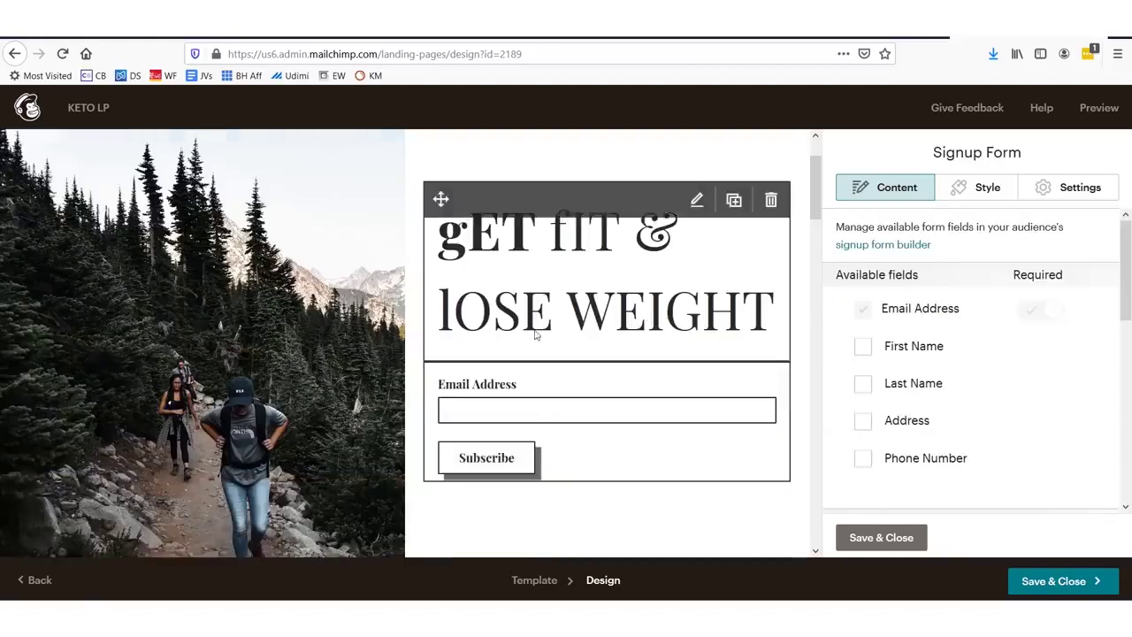
scroll(566, 310, "down", 4)
scroll(695, 327, "up", 2)
scroll(917, 391, "down", 5)
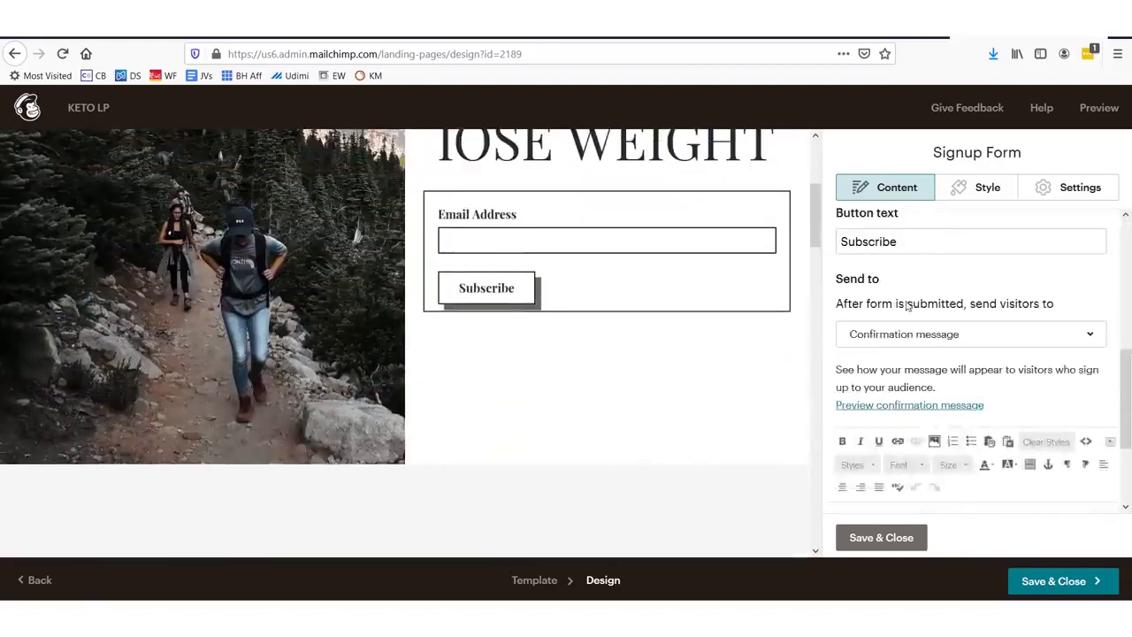
scroll(909, 310, "up", 1)
triple_click(942, 328)
key("BackSpace")
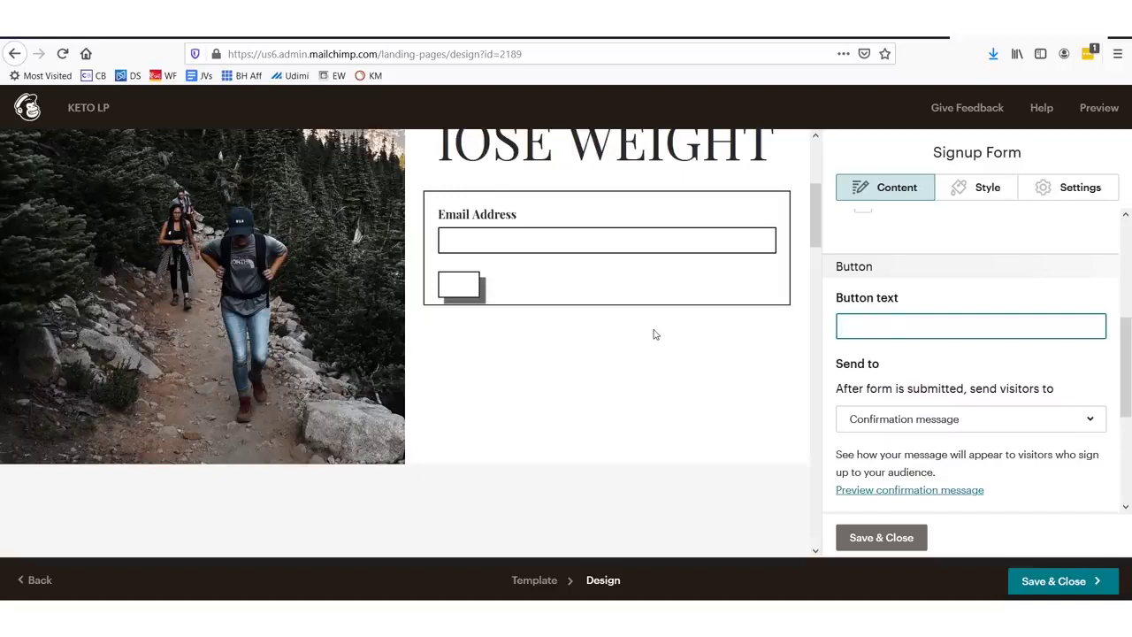
type("Get Free ")
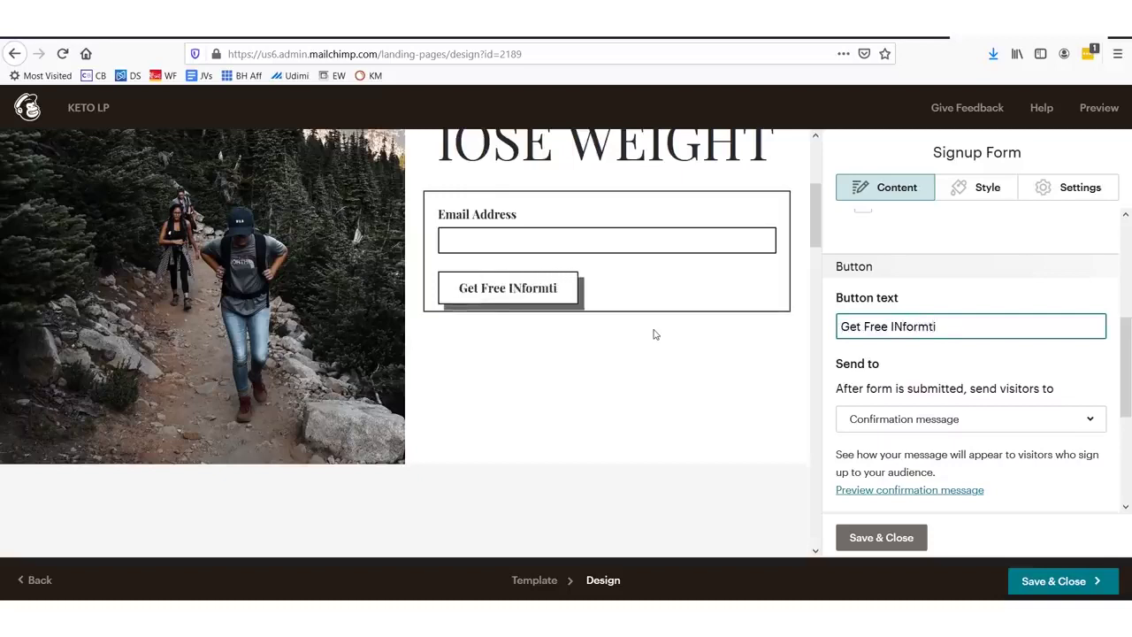
type("INformation Sent to Your")
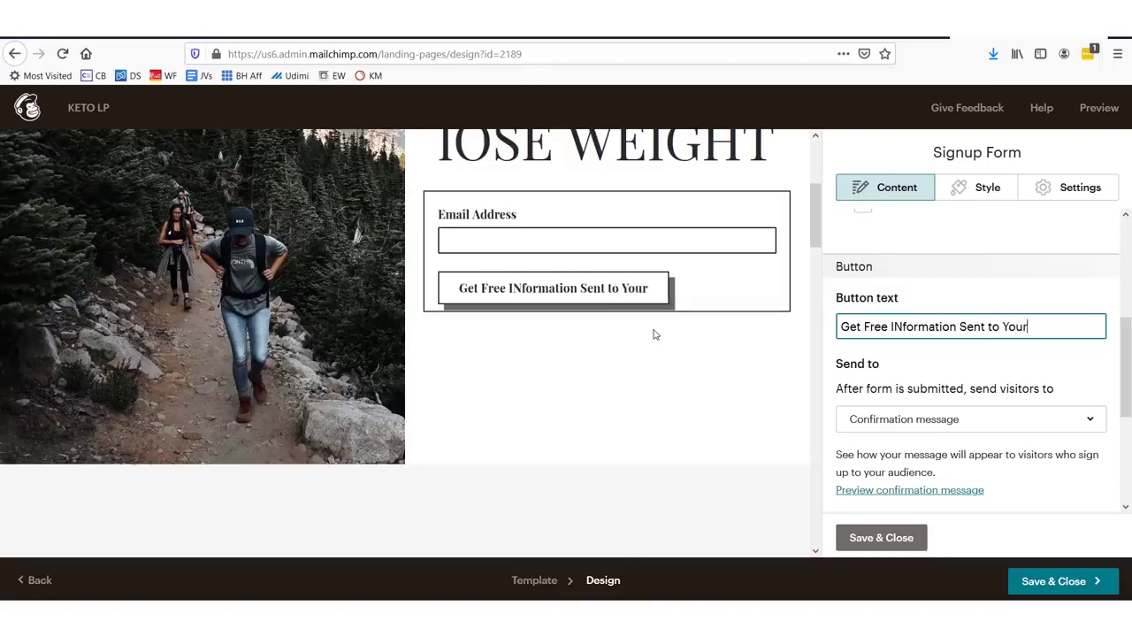
type(" Email Now!")
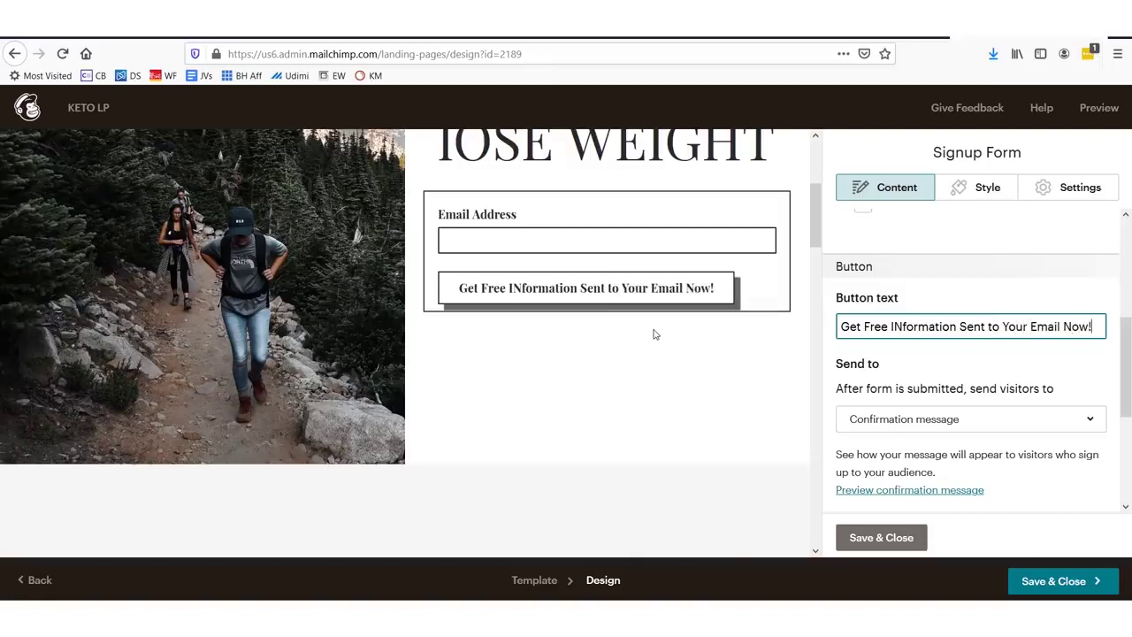
Step: Replace the headline with "Learn How I Lost 15 lbs in 2 months on the Keto Diet" and set its font to Georgia
scroll(654, 334, "up", 5)
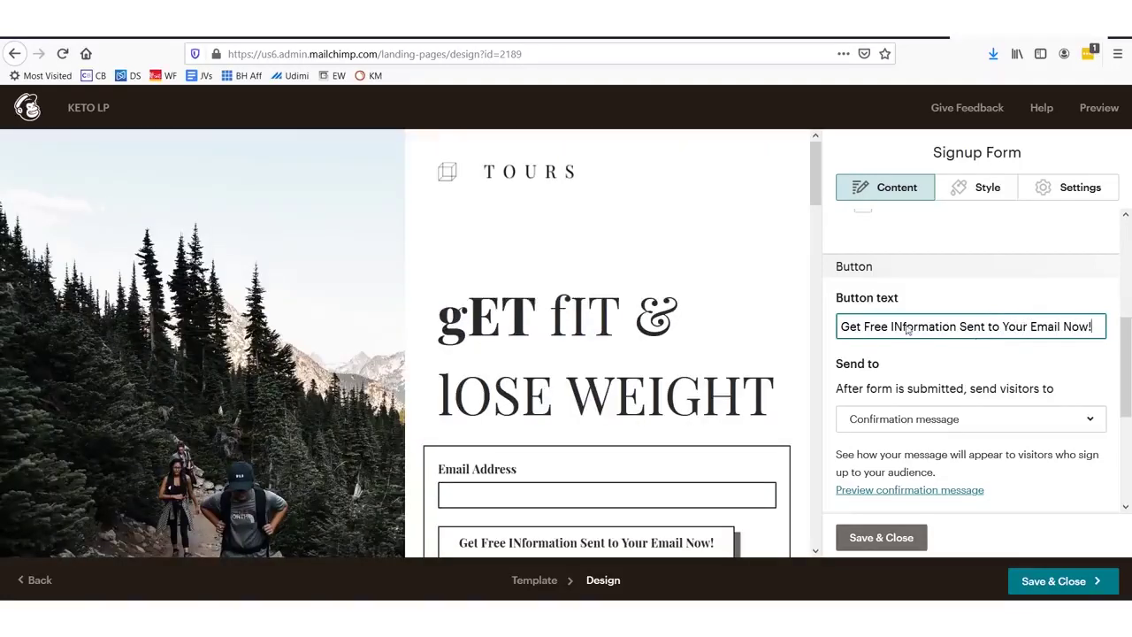
scroll(939, 360, "up", 5)
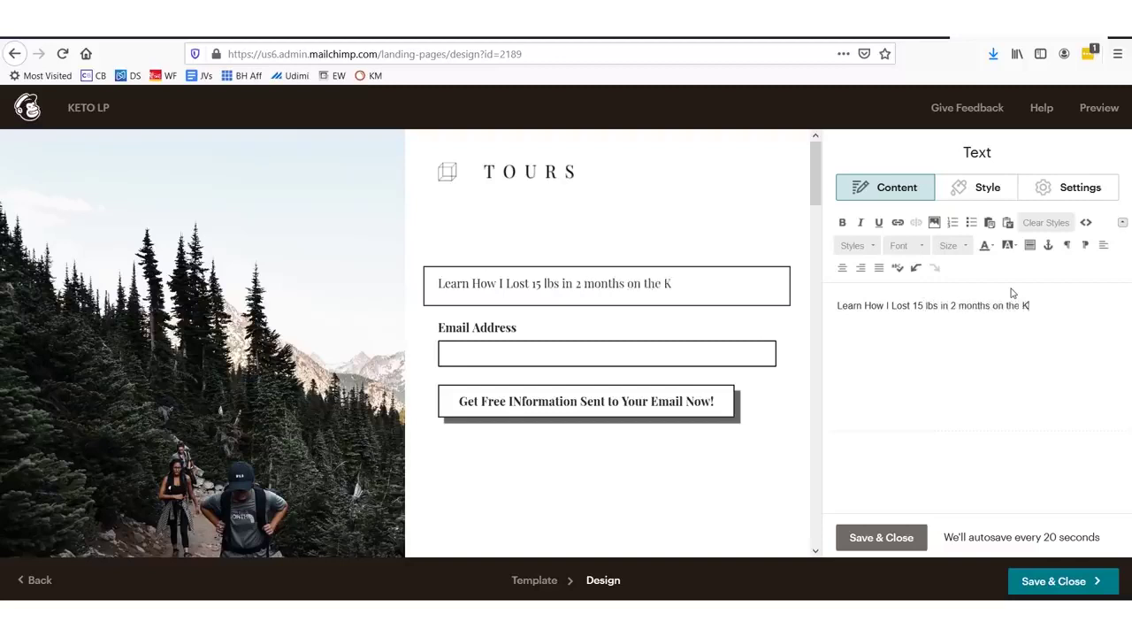
key("ctrl+a")
left_click(922, 246)
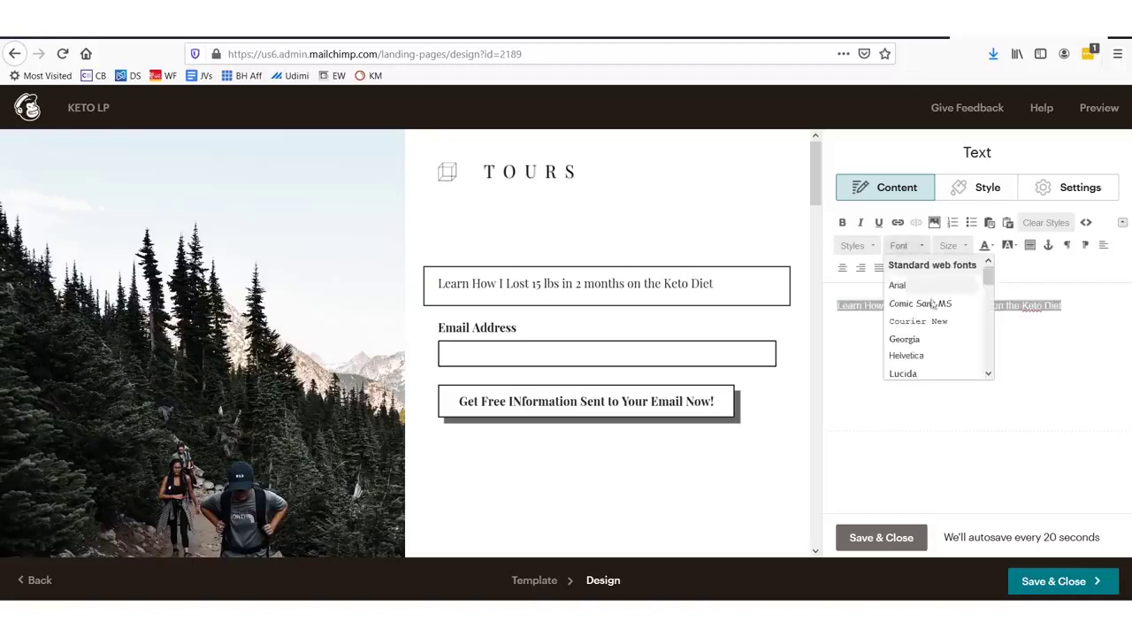
left_click(925, 340)
Step: Set the headline's font size to 32 and make its text bold
left_click(953, 245)
scroll(973, 341, "down", 2)
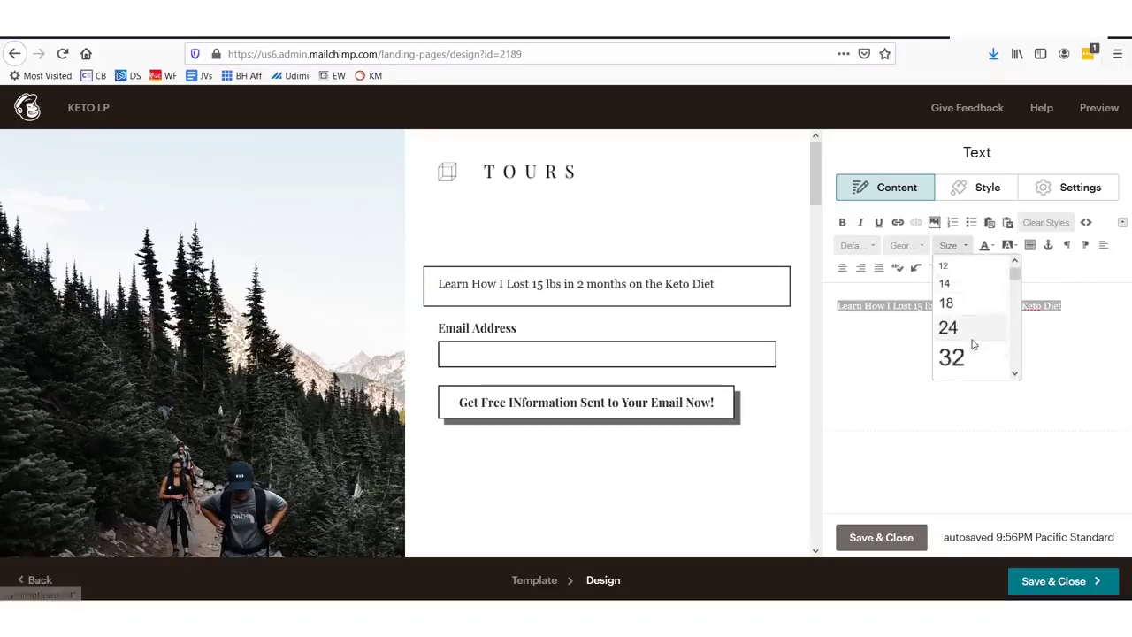
left_click(967, 271)
left_click(953, 246)
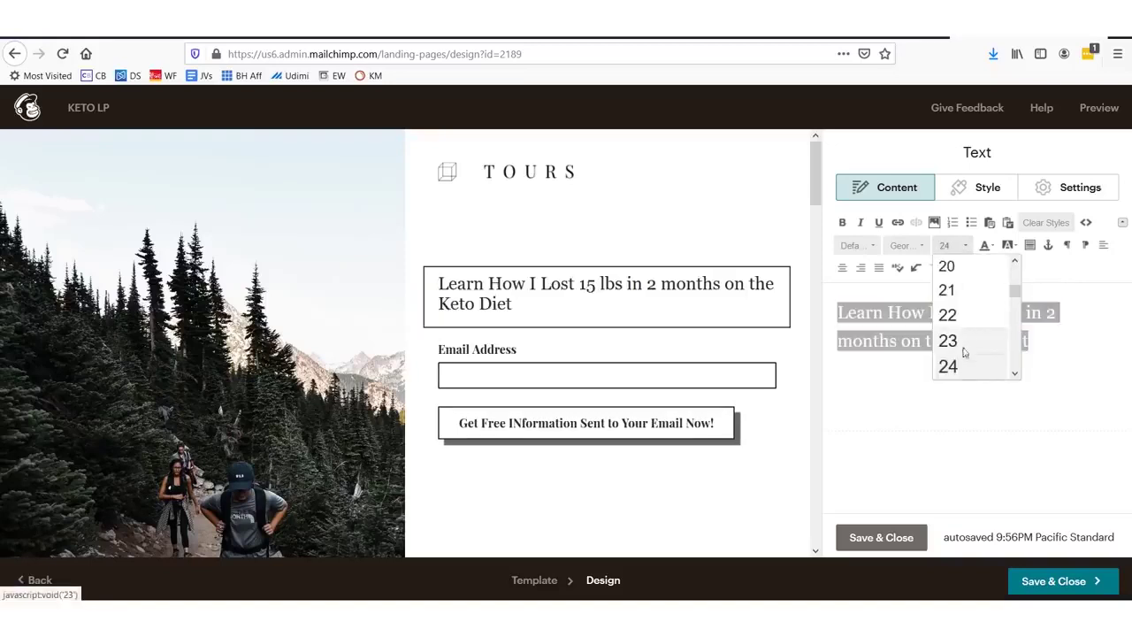
scroll(967, 368, "down", 3)
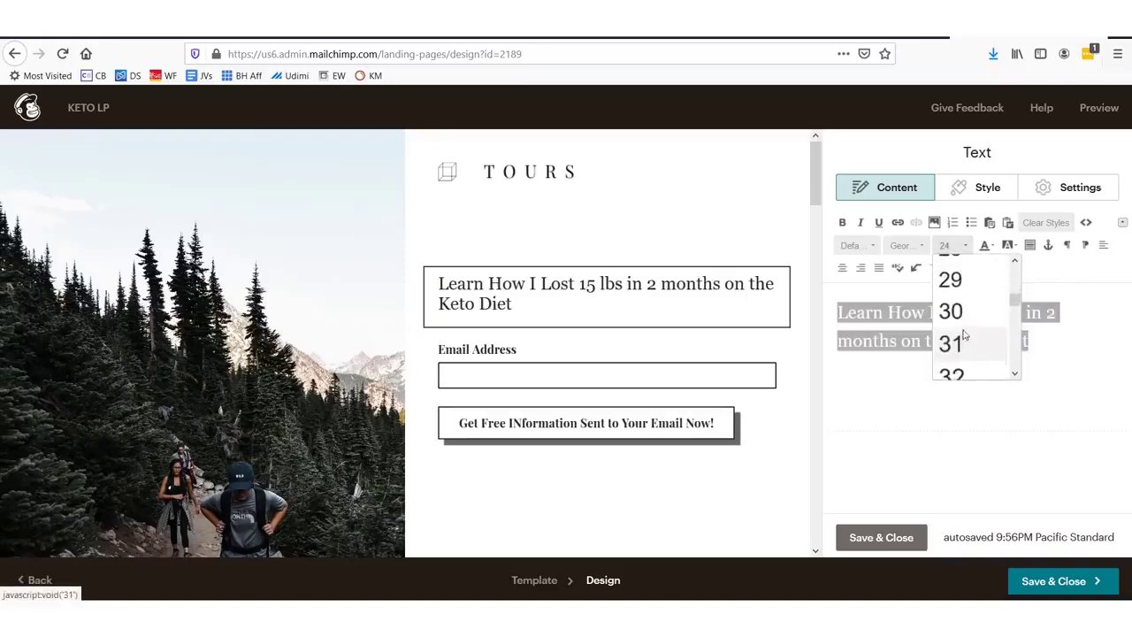
left_click(967, 370)
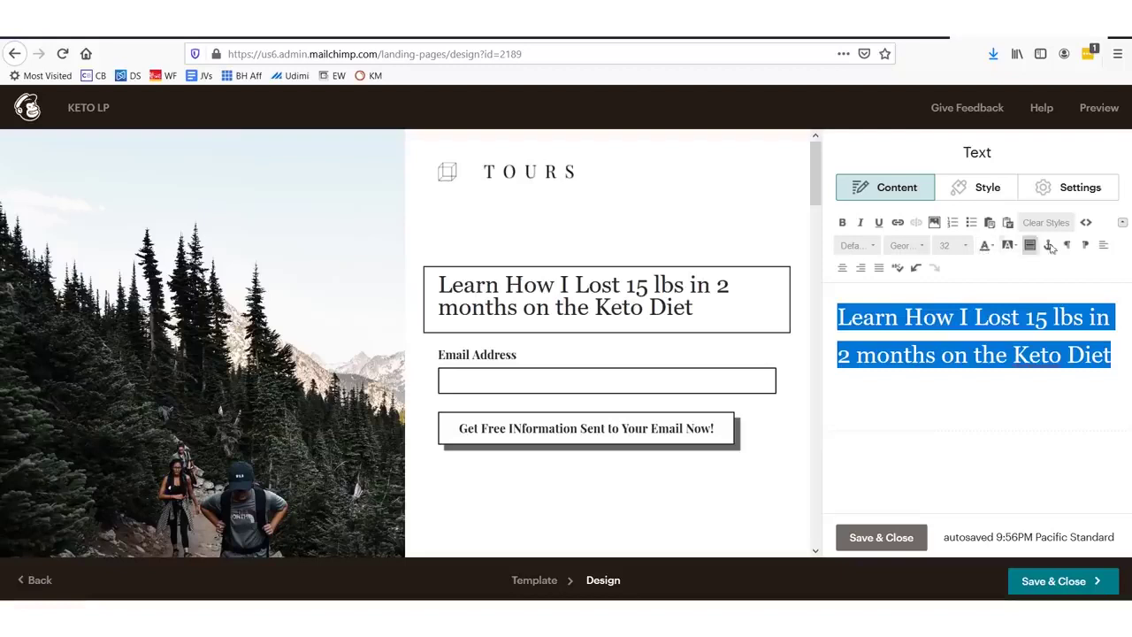
left_click(847, 223)
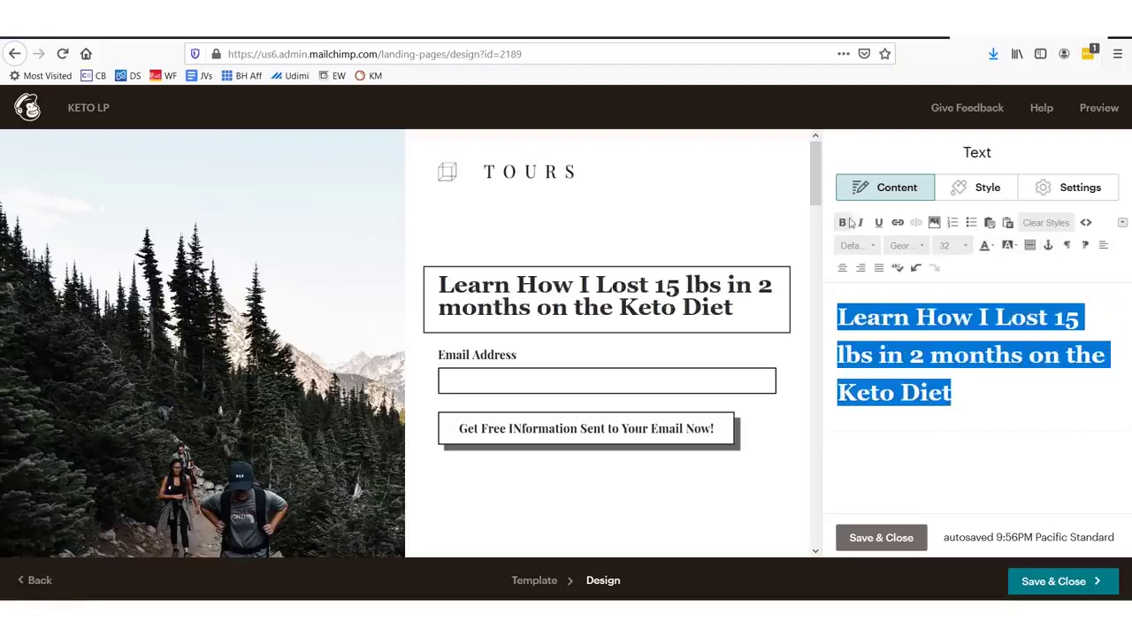
Step: Try italic and underline formatting on the headline, and undo both
left_click(863, 223)
left_click(880, 224)
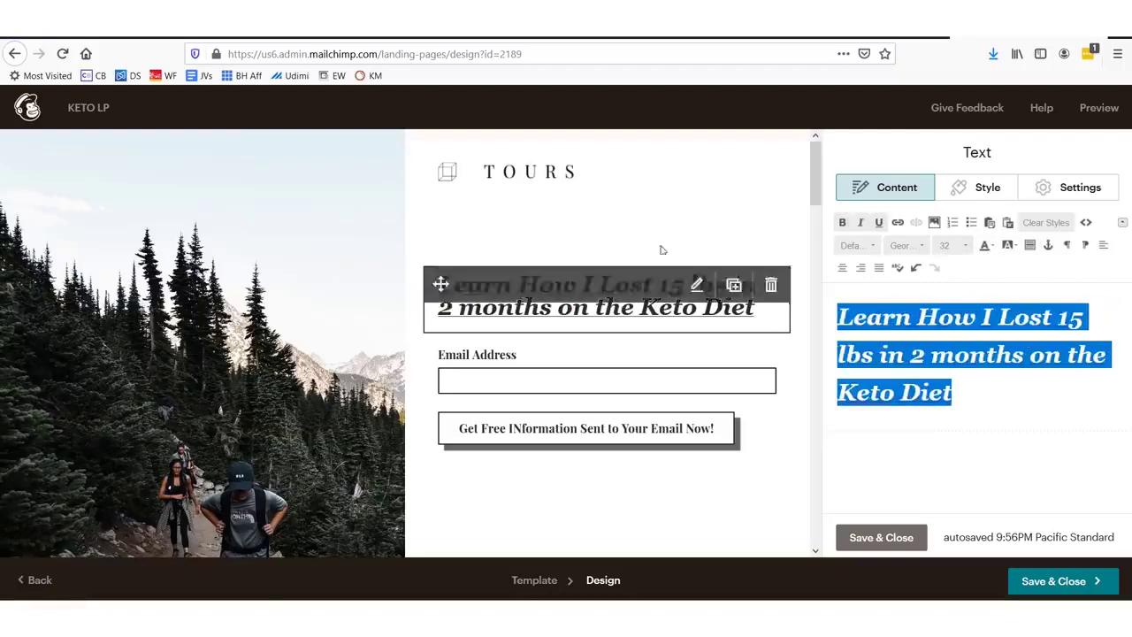
key("ctrl+z")
key("ctrl+z")
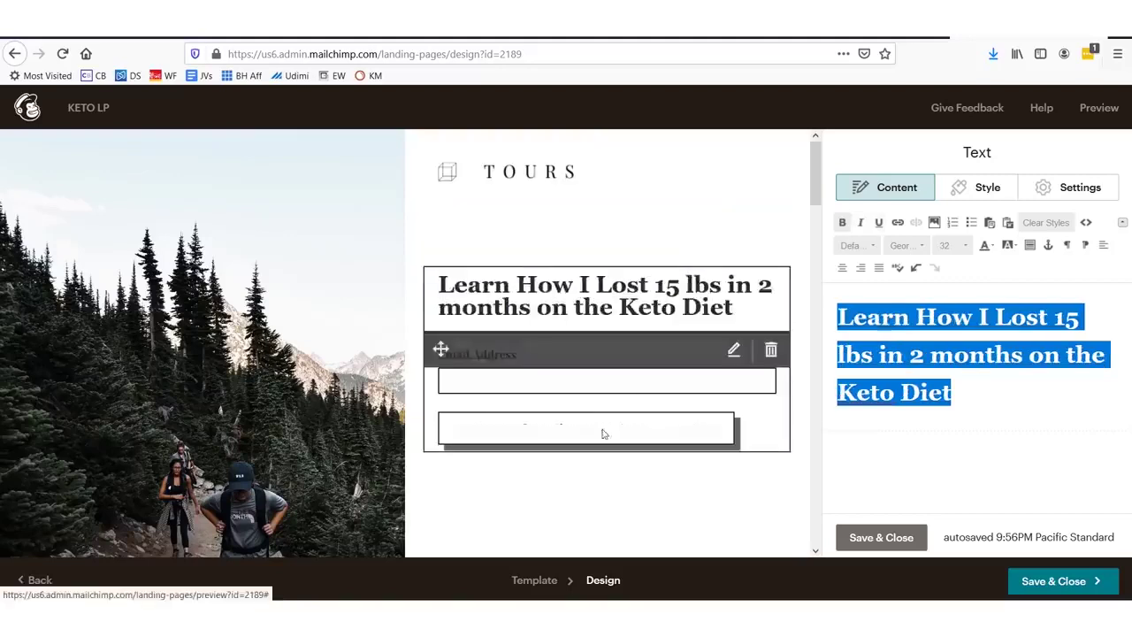
Step: Open the image options for the hiking photo, and save and close the landing page design
scroll(146, 265, "down", 5)
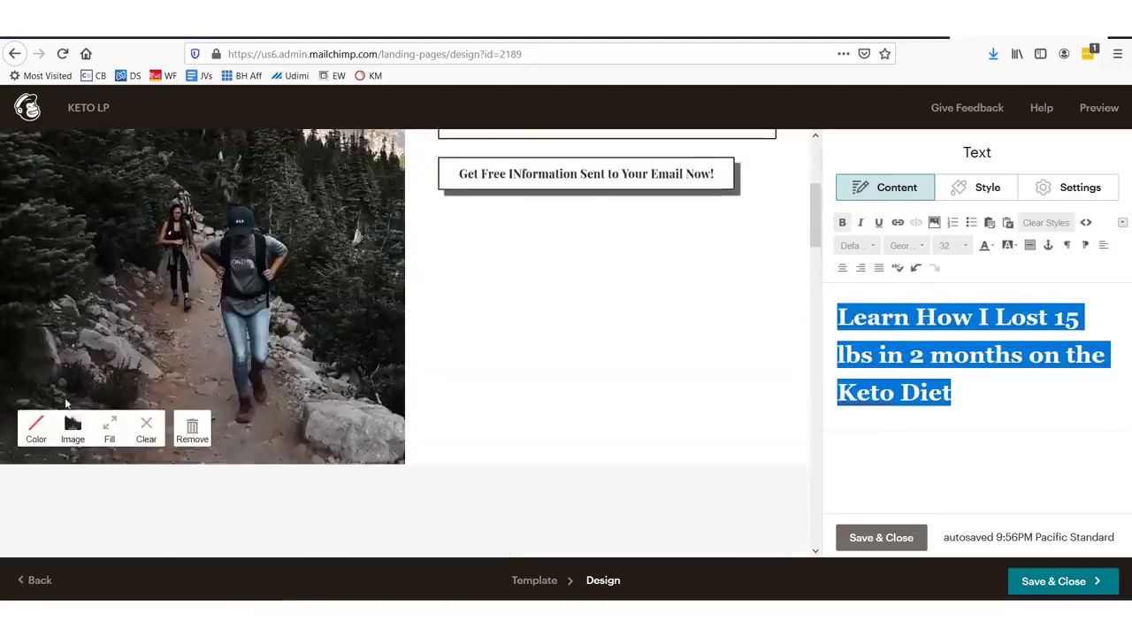
left_click(74, 428)
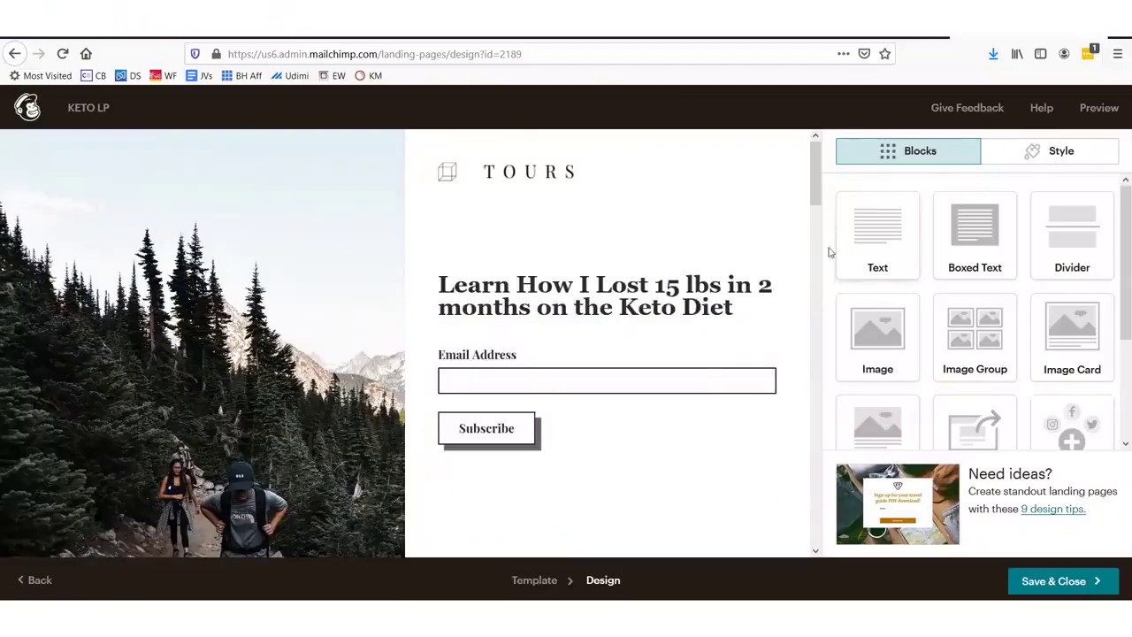
scroll(962, 430, "down", 3)
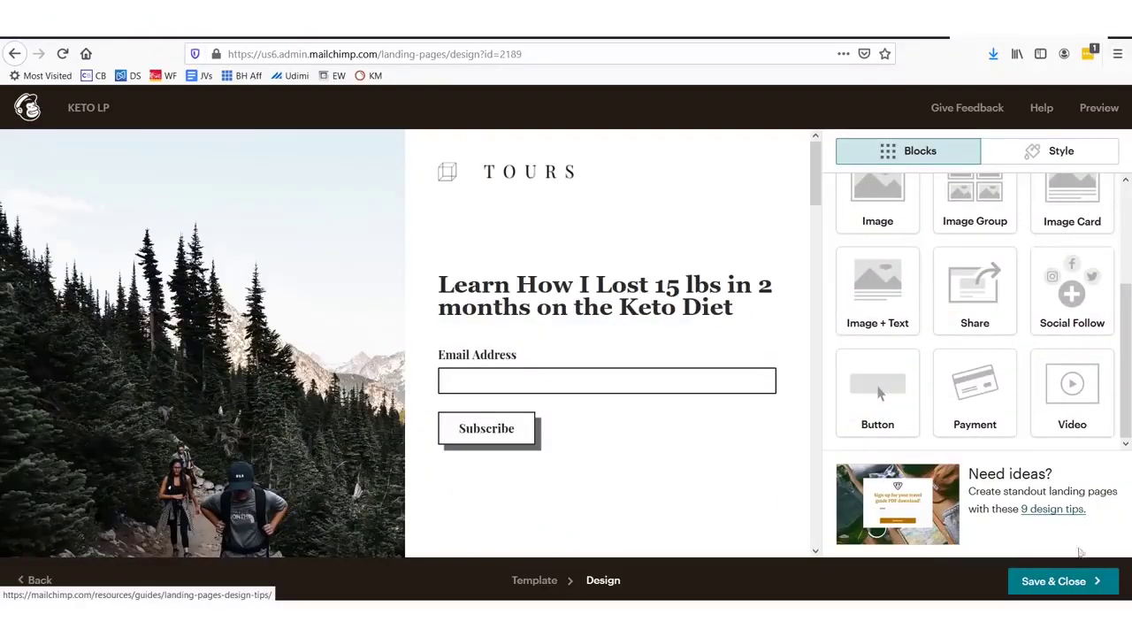
left_click_drag(1046, 553, 1093, 557)
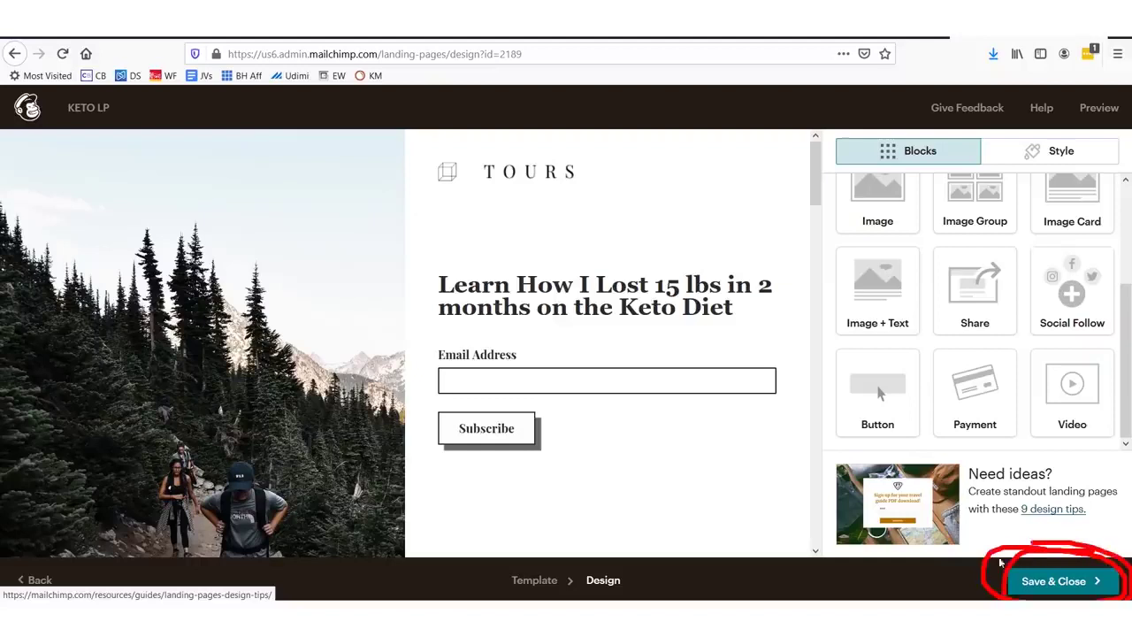
left_click_drag(584, 190, 992, 501)
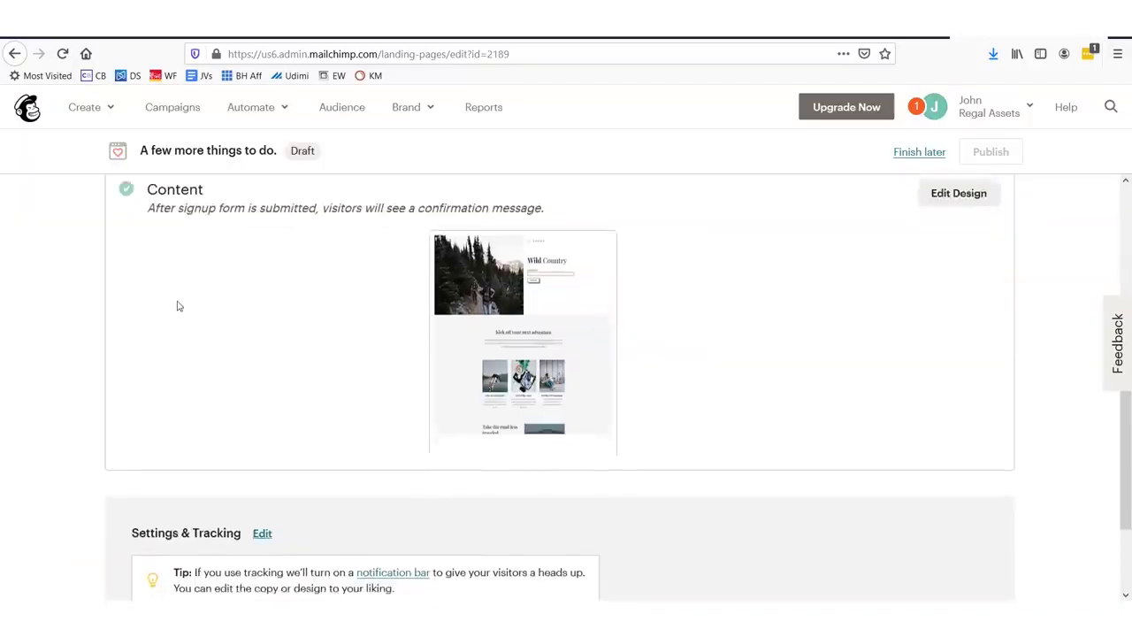
Step: Set the landing page's title to "Lose Weight on the Keto Diet" and save it
scroll(177, 303, "up", 4)
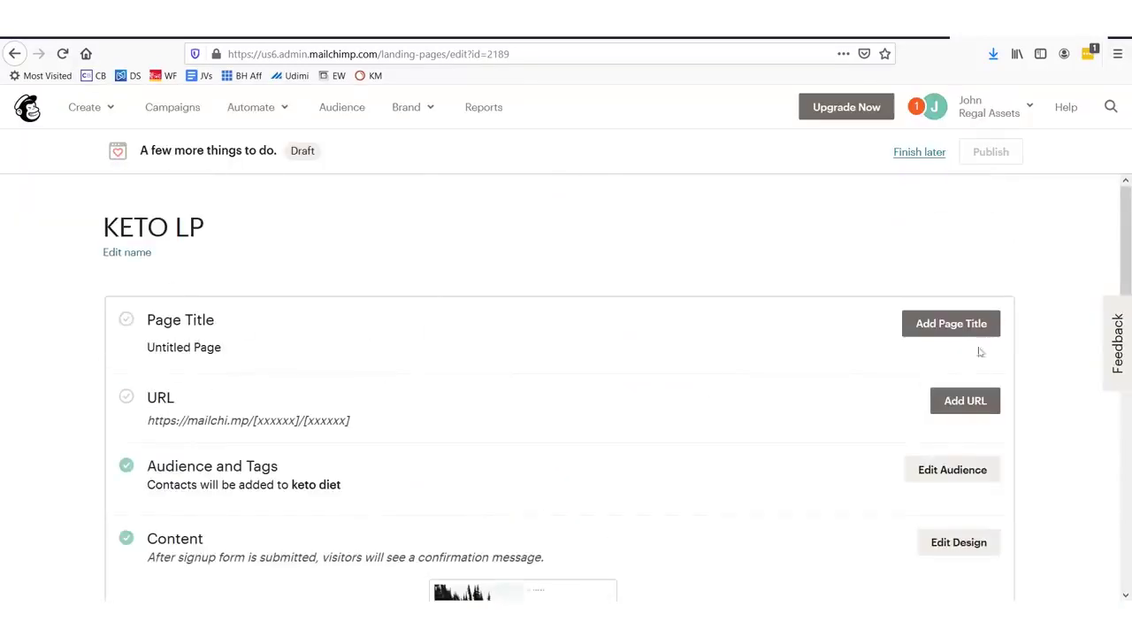
left_click_drag(973, 360, 858, 286)
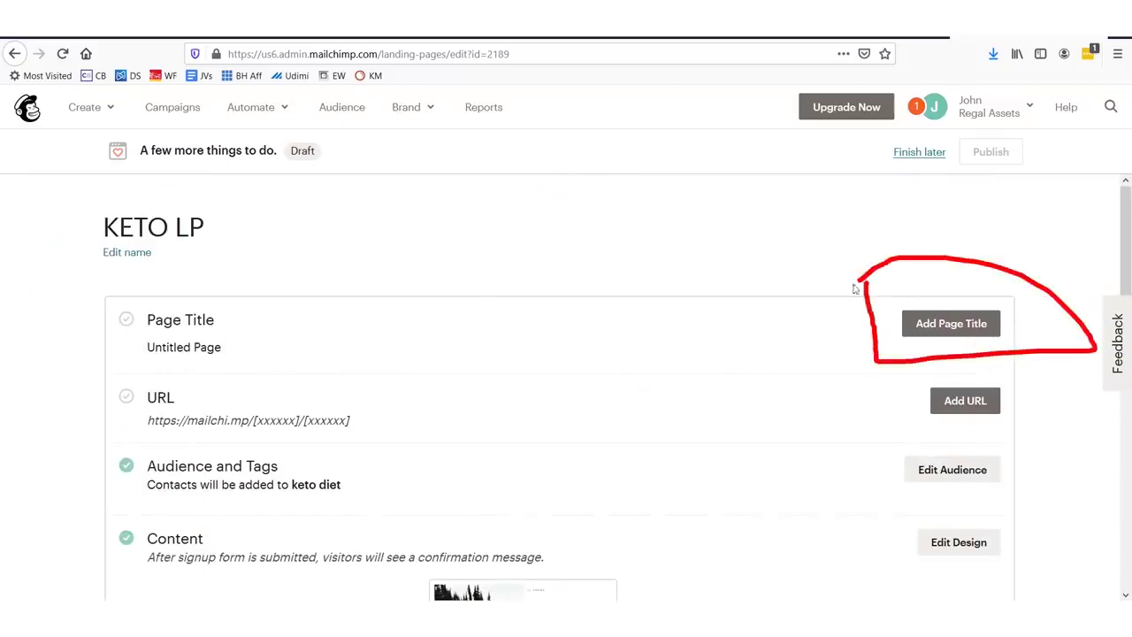
mouse_move(920, 378)
left_mouse_down()
mouse_move(1027, 405)
mouse_move(830, 381)
left_mouse_up()
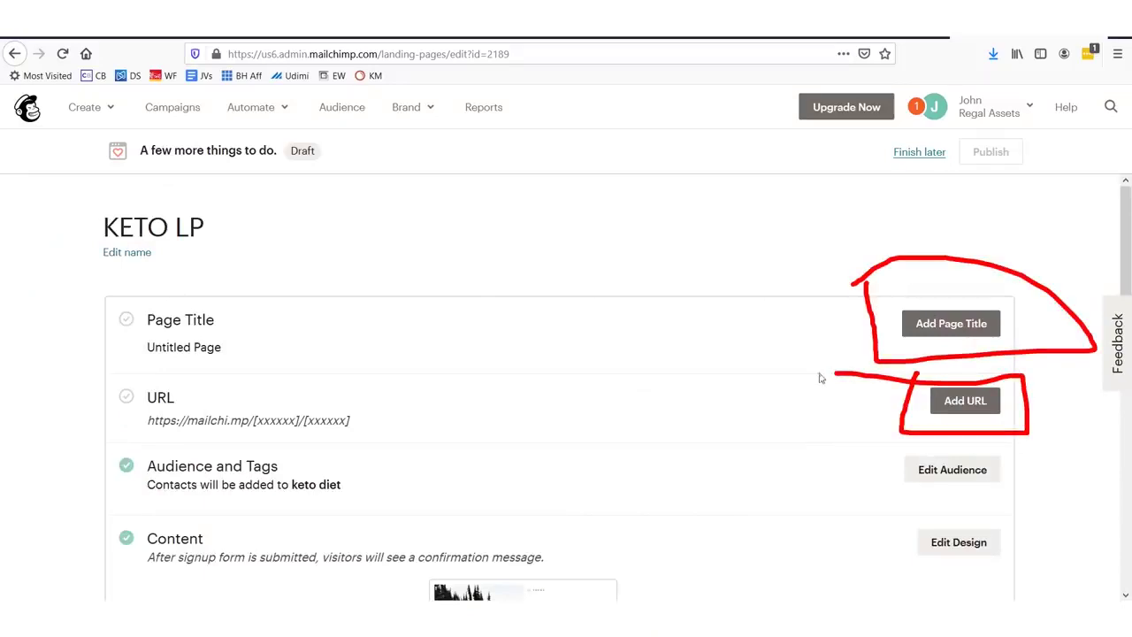
left_click(950, 323)
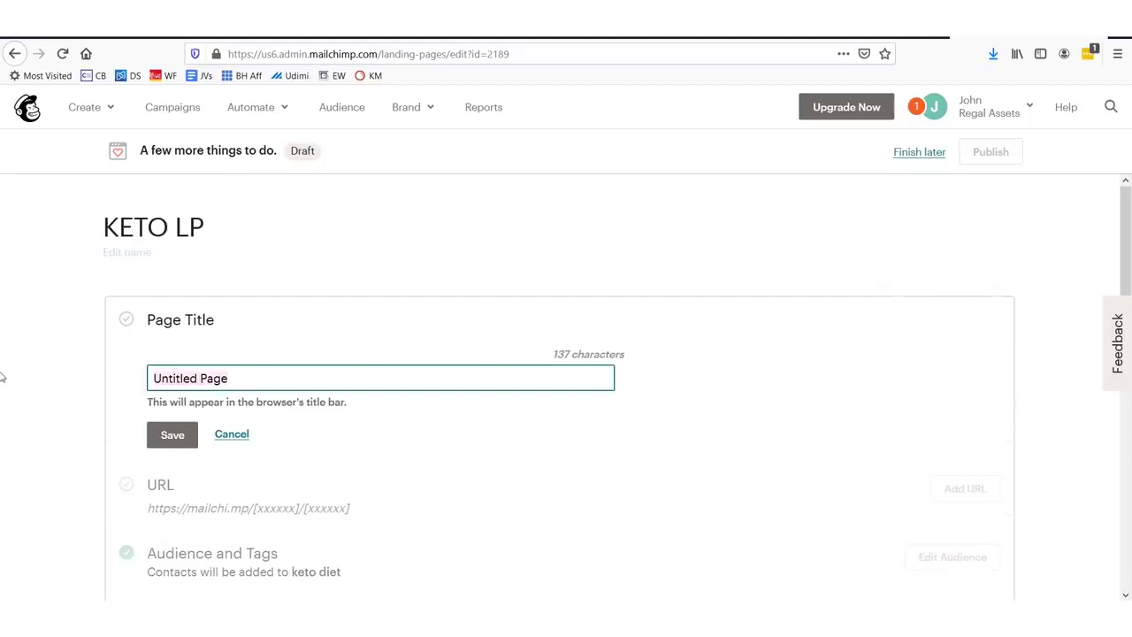
type("Lose Weight on the Keto Diet")
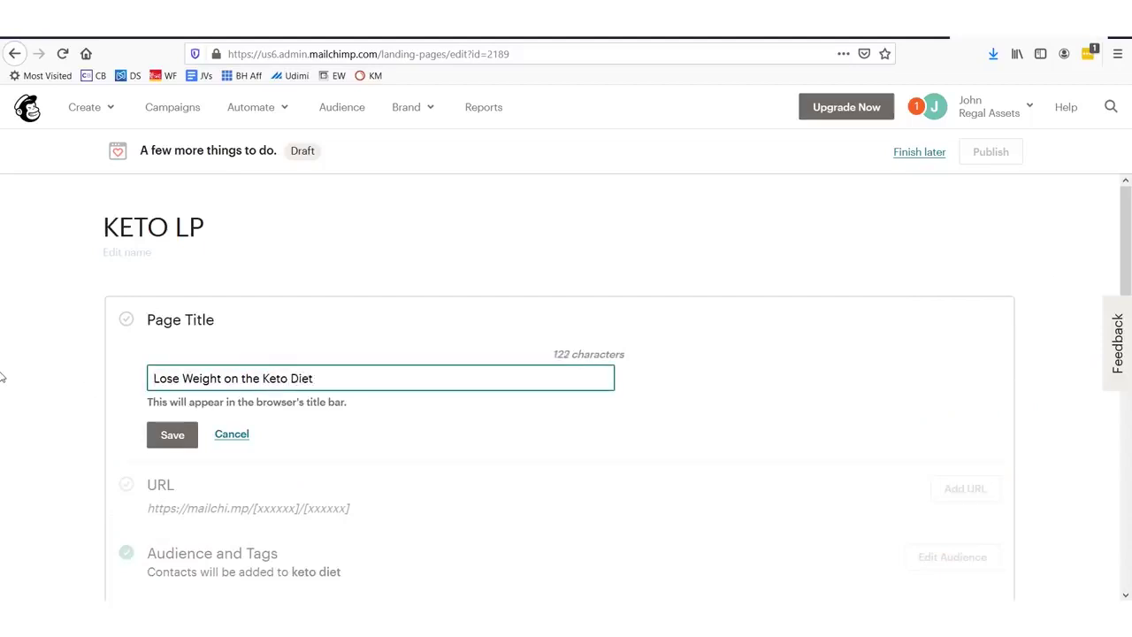
key("Return")
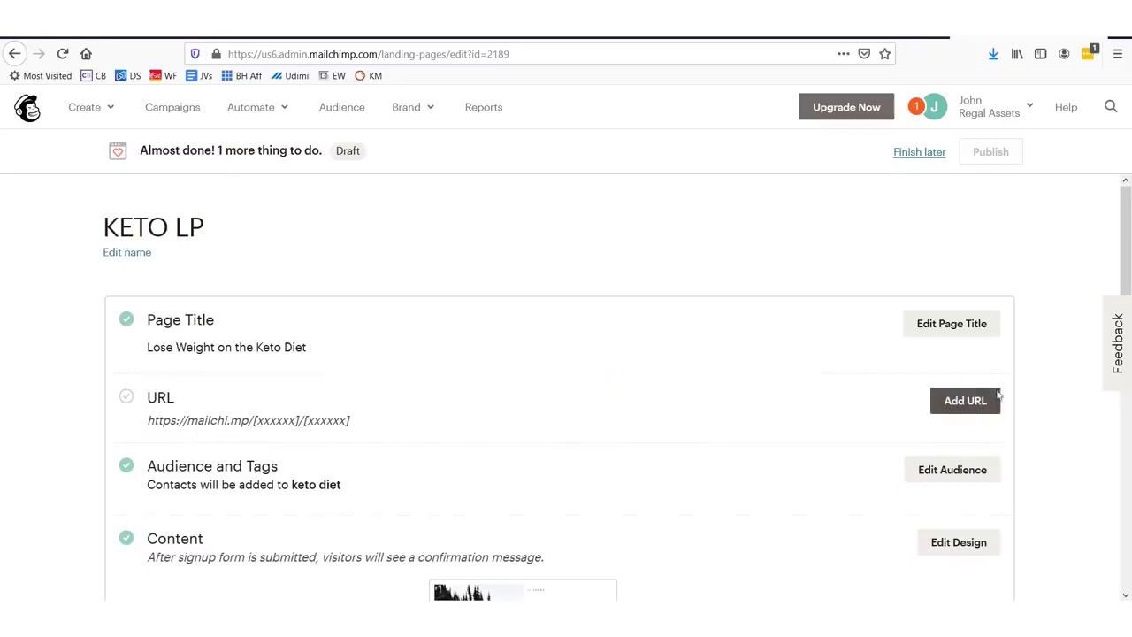
Step: Add a page URL on the Mailchimp domain with the ending "ketodiet" and save it
left_click(964, 401)
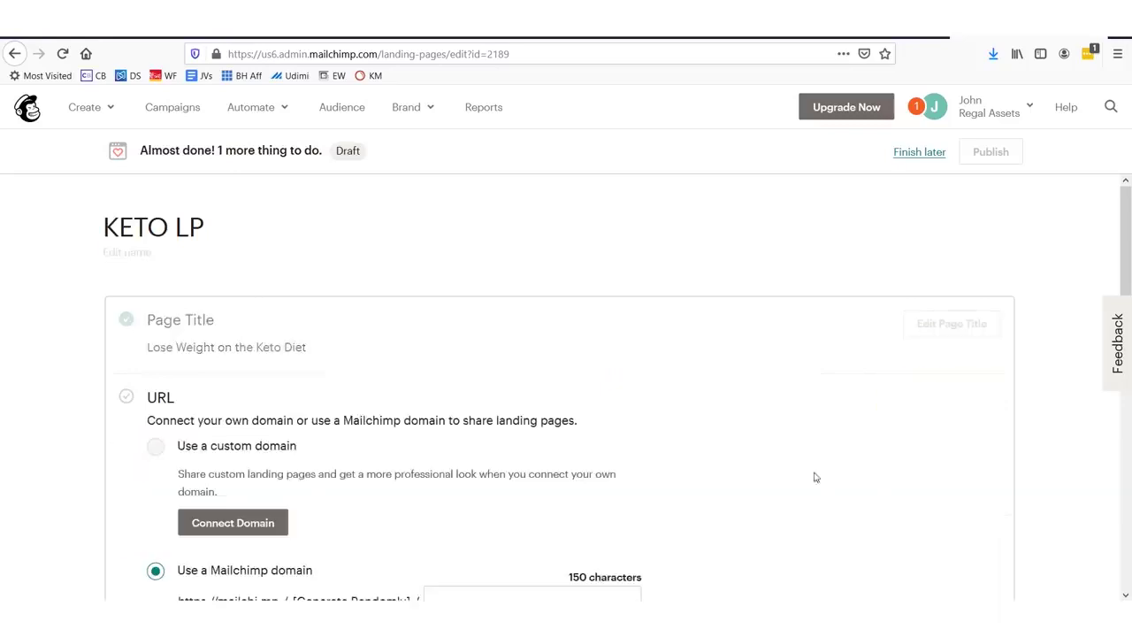
scroll(746, 475, "down", 3)
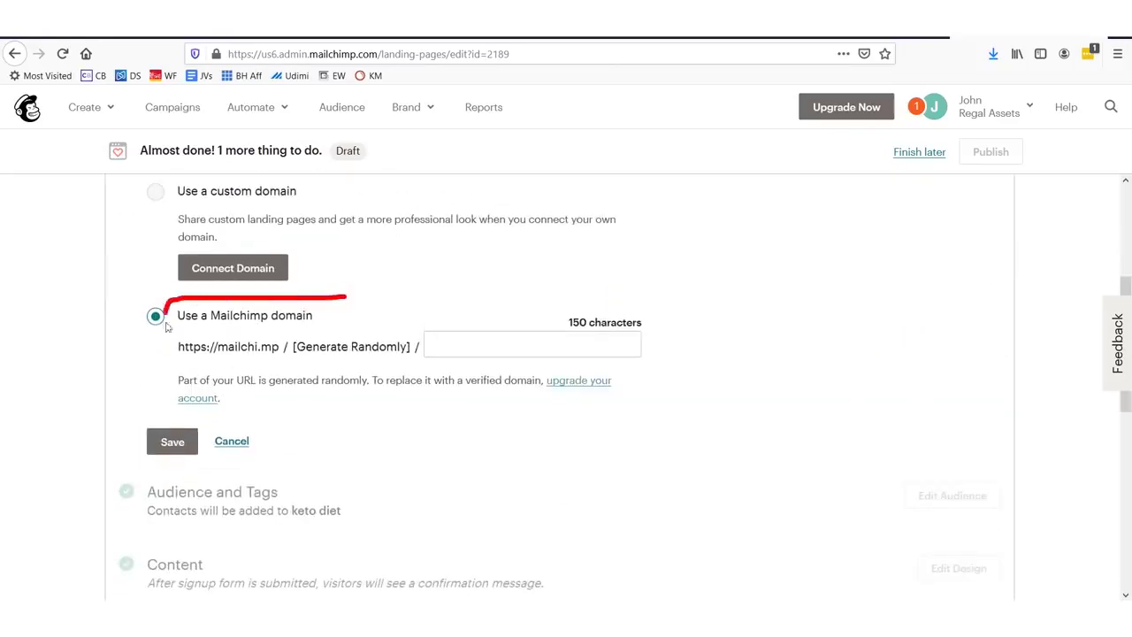
left_click(475, 352)
type("ke")
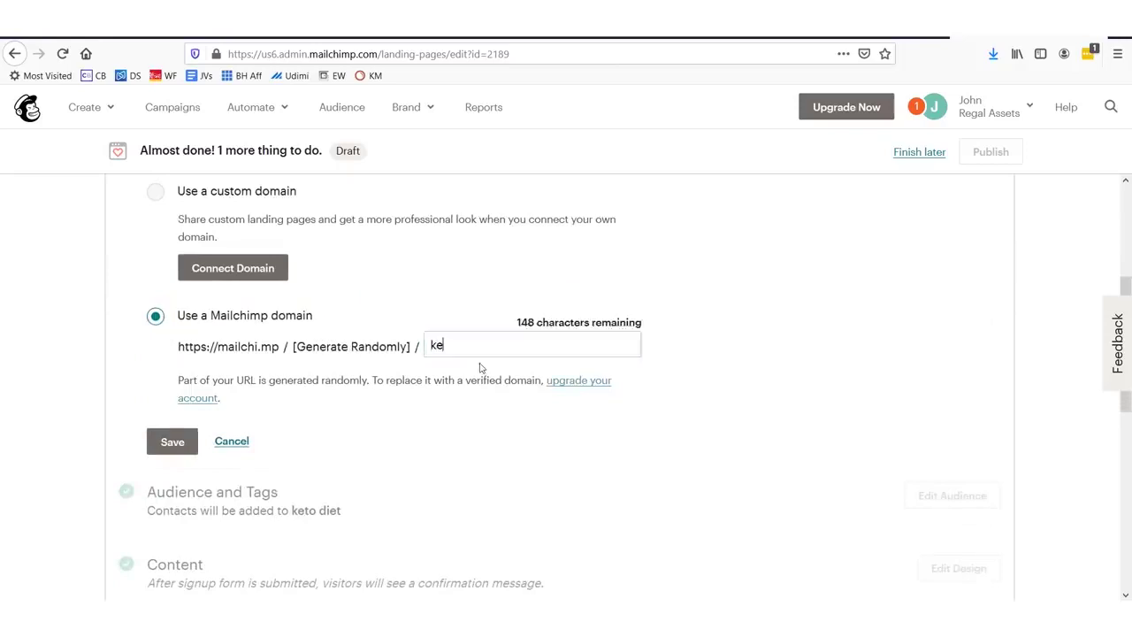
type("todiet")
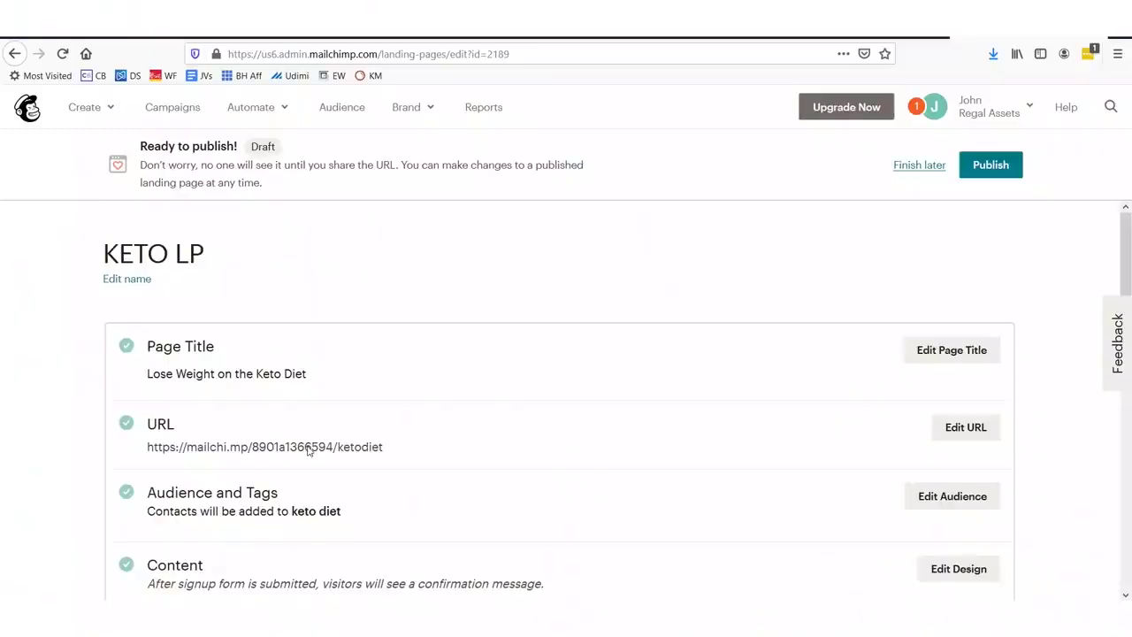
Step: Examine the landing page's full URL in an enlarged view of the page, and restore the normal size
key("ctrl+plus")
key("ctrl+plus")
key("ctrl+plus")
scroll(384, 459, "down", 5)
scroll(387, 457, "up", 1)
key("ctrl+plus")
scroll(383, 445, "up", 5)
left_click_drag(475, 523, 363, 522)
left_click_drag(254, 522, 89, 515)
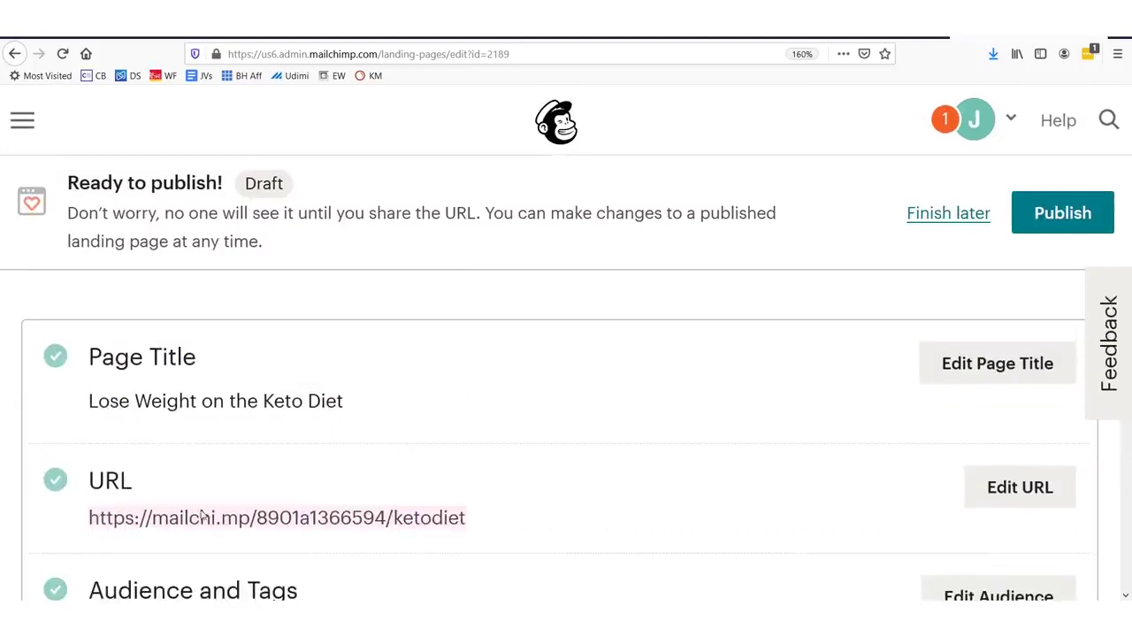
mouse_move(76, 535)
left_mouse_down()
mouse_move(522, 546)
mouse_move(313, 501)
mouse_move(92, 504)
left_mouse_up()
mouse_move(405, 351)
left_mouse_down()
mouse_move(591, 509)
mouse_move(618, 546)
left_mouse_up()
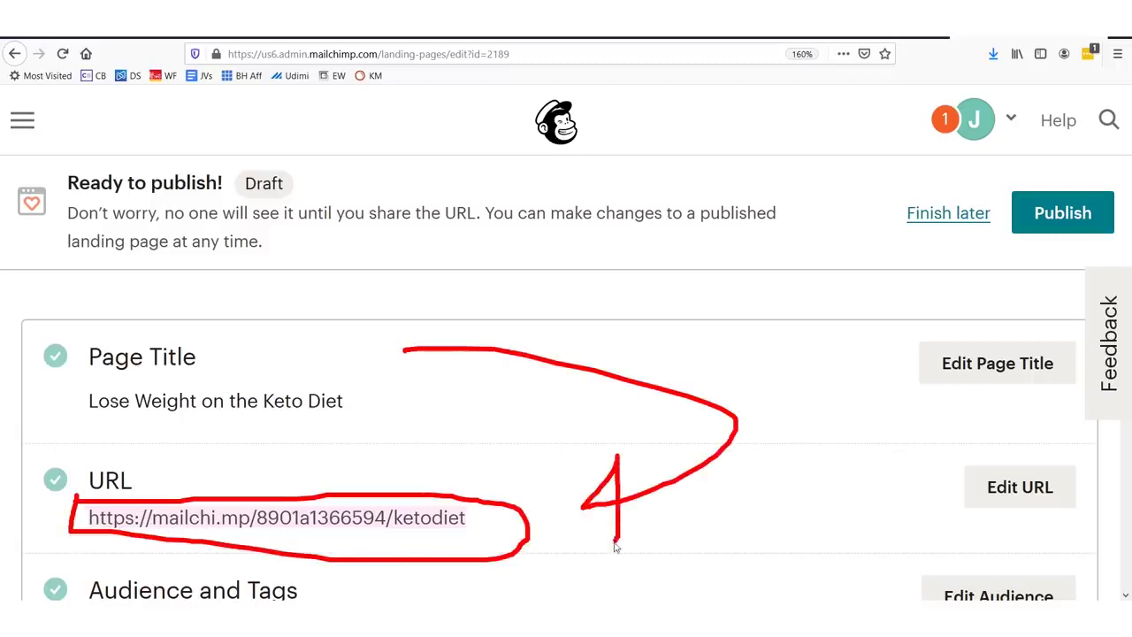
left_click_drag(284, 275, 131, 400)
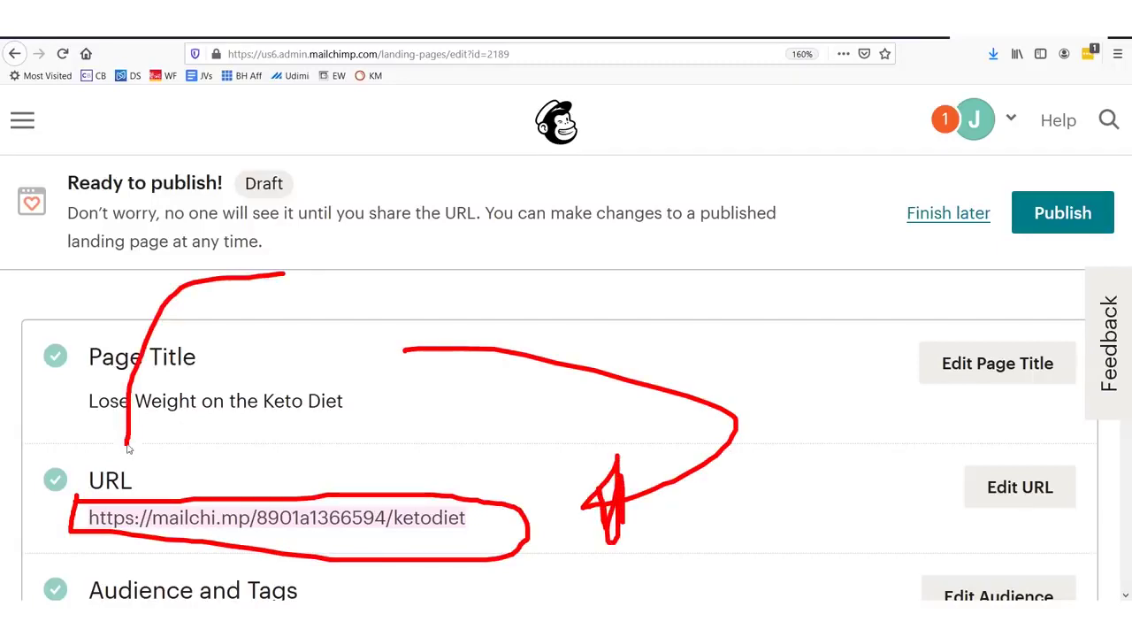
key("ctrl+0")
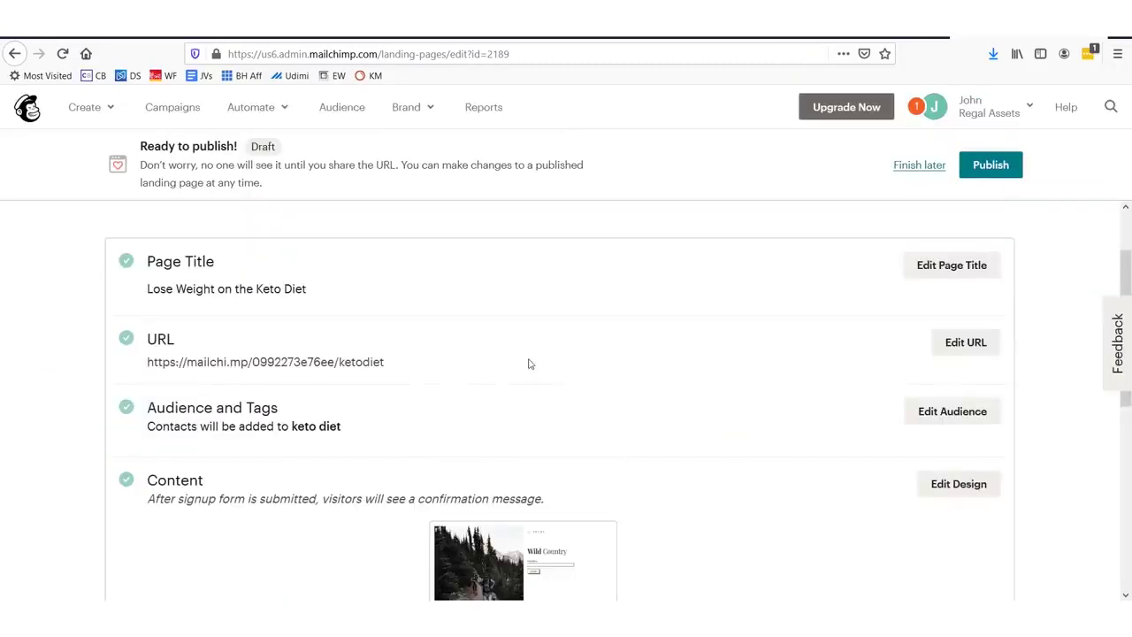
Step: Review the landing page's content and tracking settings, and publish the page
scroll(531, 361, "down", 5)
scroll(622, 348, "up", 5)
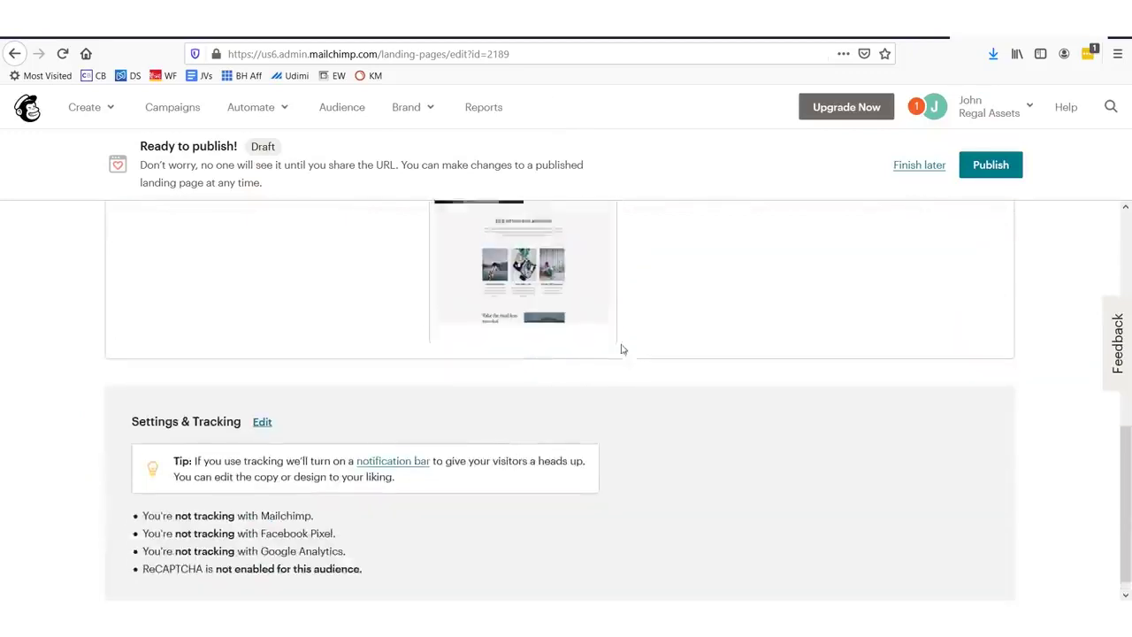
mouse_move(1037, 149)
left_mouse_down()
mouse_move(1004, 135)
mouse_move(1071, 192)
mouse_move(1005, 222)
mouse_move(1026, 241)
left_mouse_up()
key("Escape")
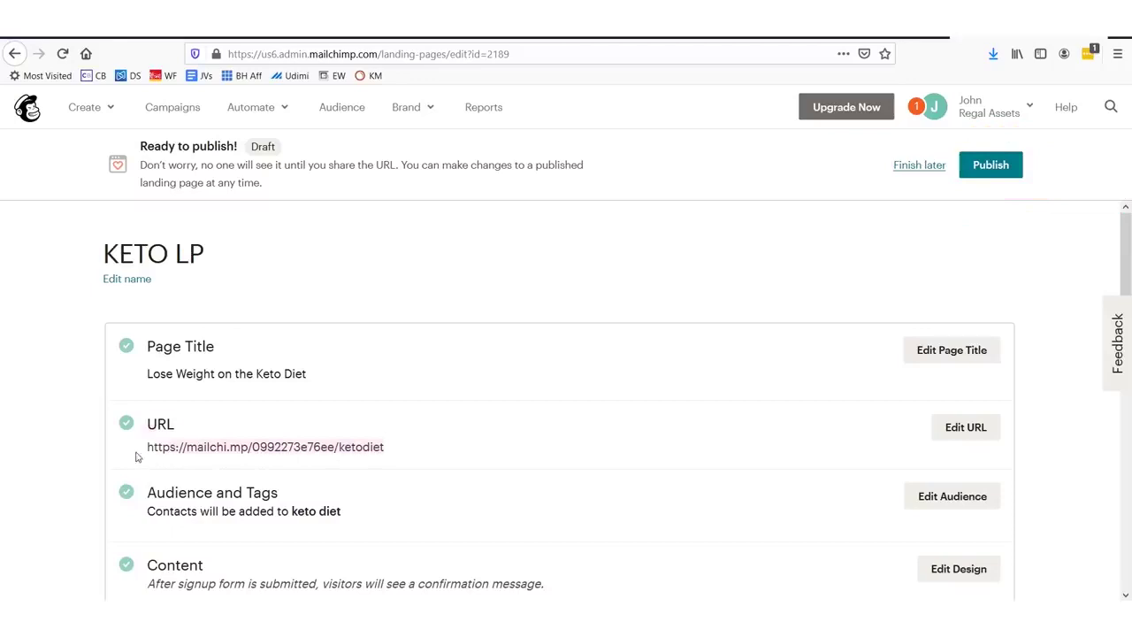
left_click(975, 173)
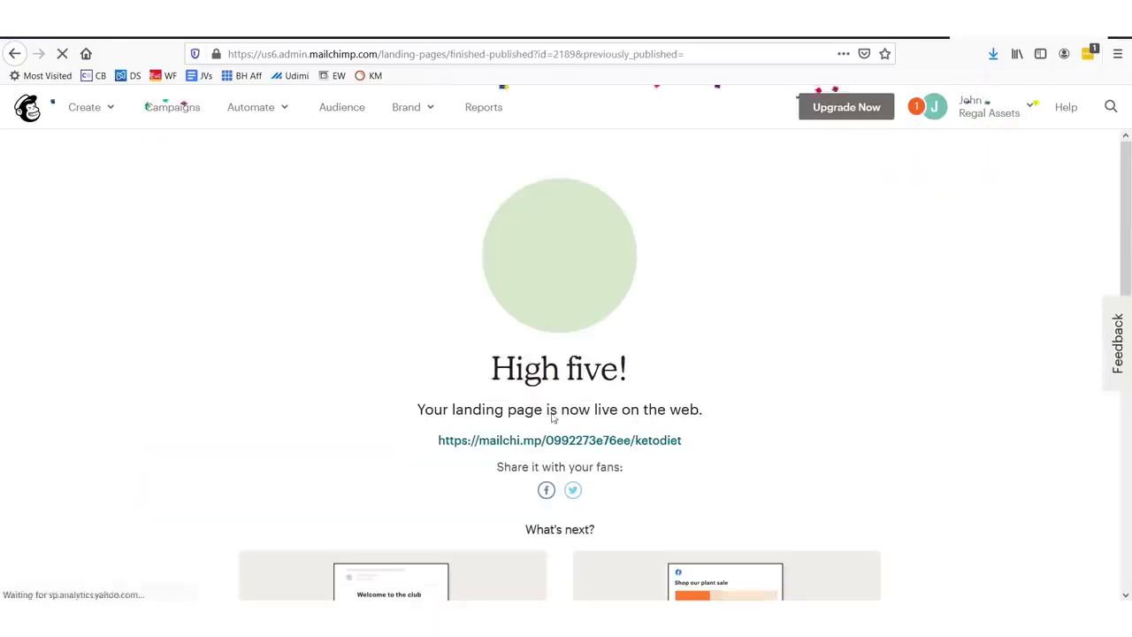
Step: Open the live landing page, subscribe with a test email address, and close the page
left_click(616, 441)
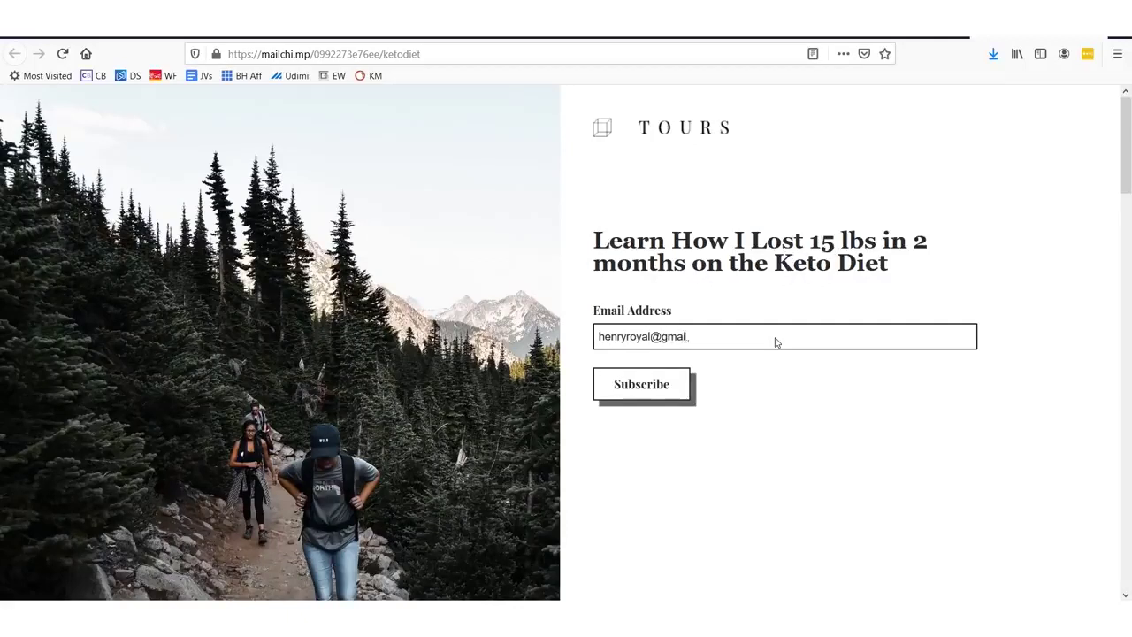
left_click(650, 385)
left_click_drag(616, 311, 934, 313)
left_click(828, 360)
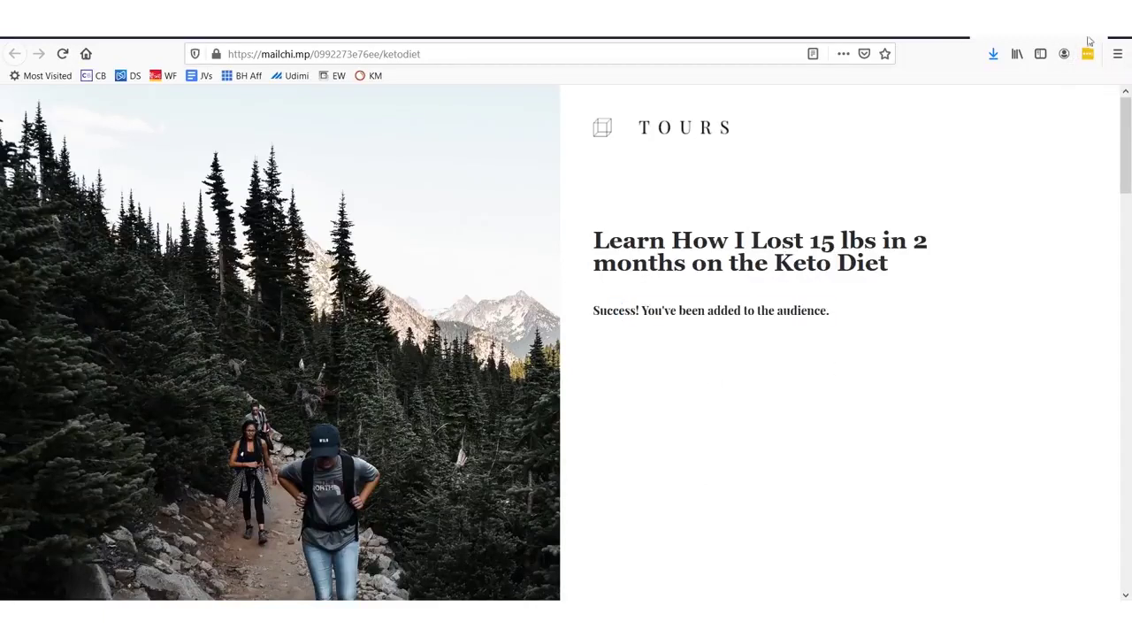
key("ctrl+w")
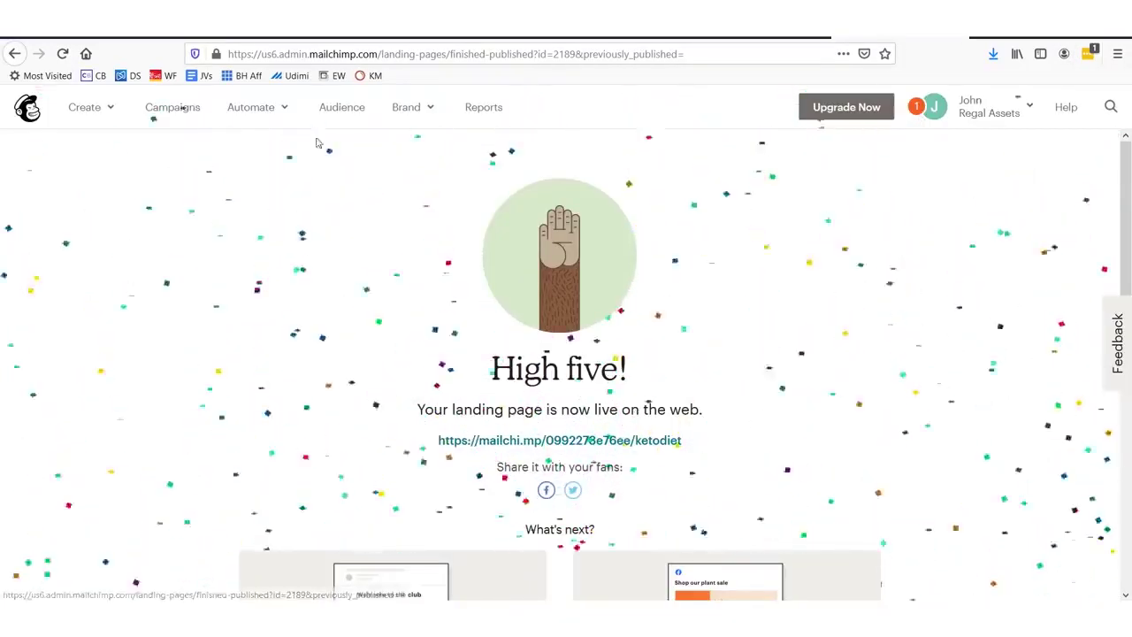
Step: Go to the account dashboard and review its audience overview for the past 7 days
left_click(26, 107)
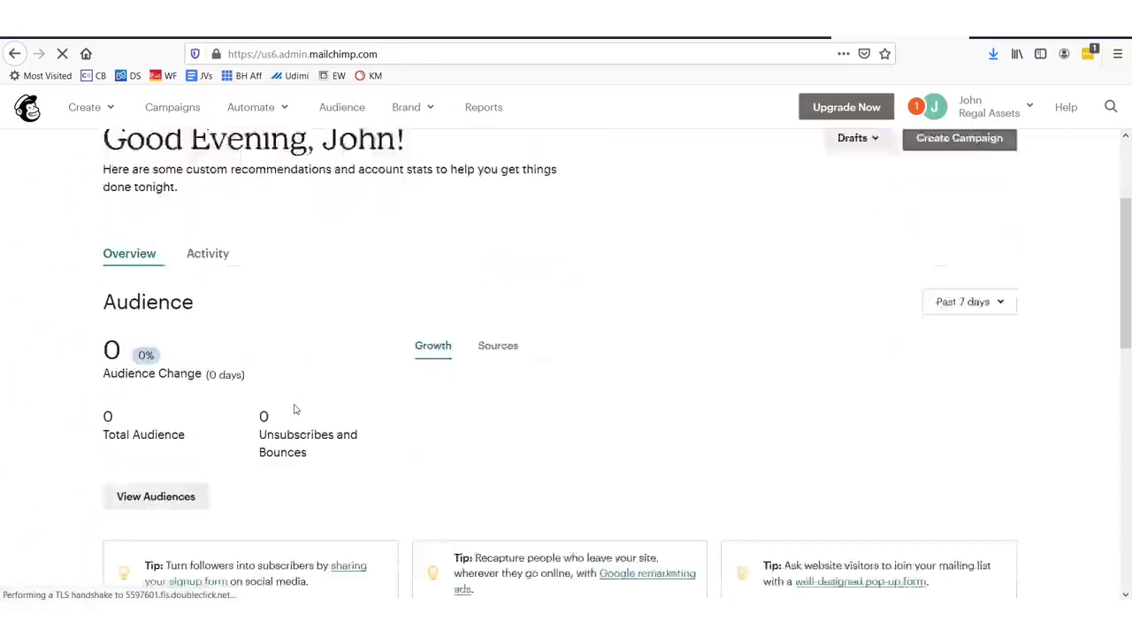
scroll(293, 407, "down", 2)
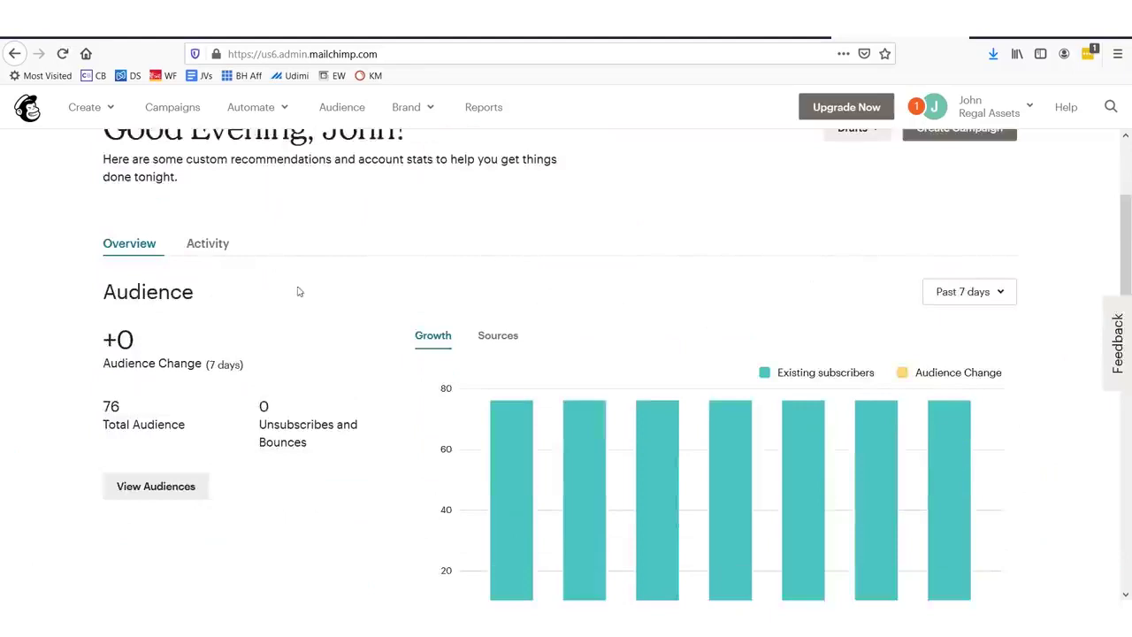
scroll(309, 298, "down", 4)
scroll(311, 313, "up", 5)
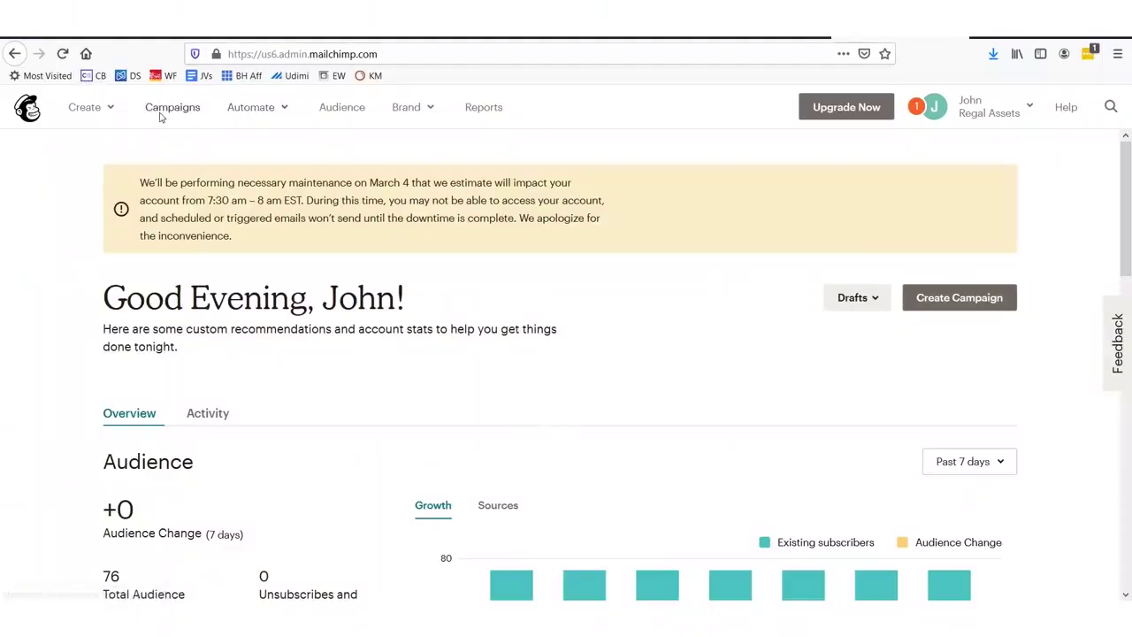
Step: Open the choices for creating something new and locate the Email option
left_click(107, 112)
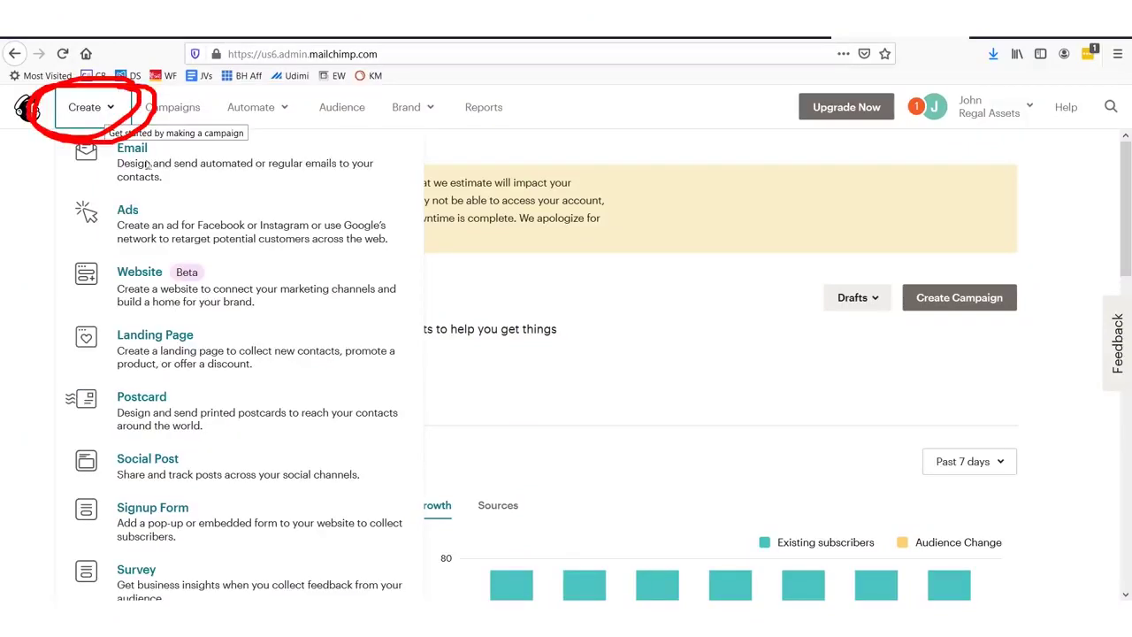
mouse_move(64, 196)
left_mouse_down()
mouse_move(274, 204)
mouse_move(412, 191)
mouse_move(232, 135)
mouse_move(76, 137)
left_mouse_up()
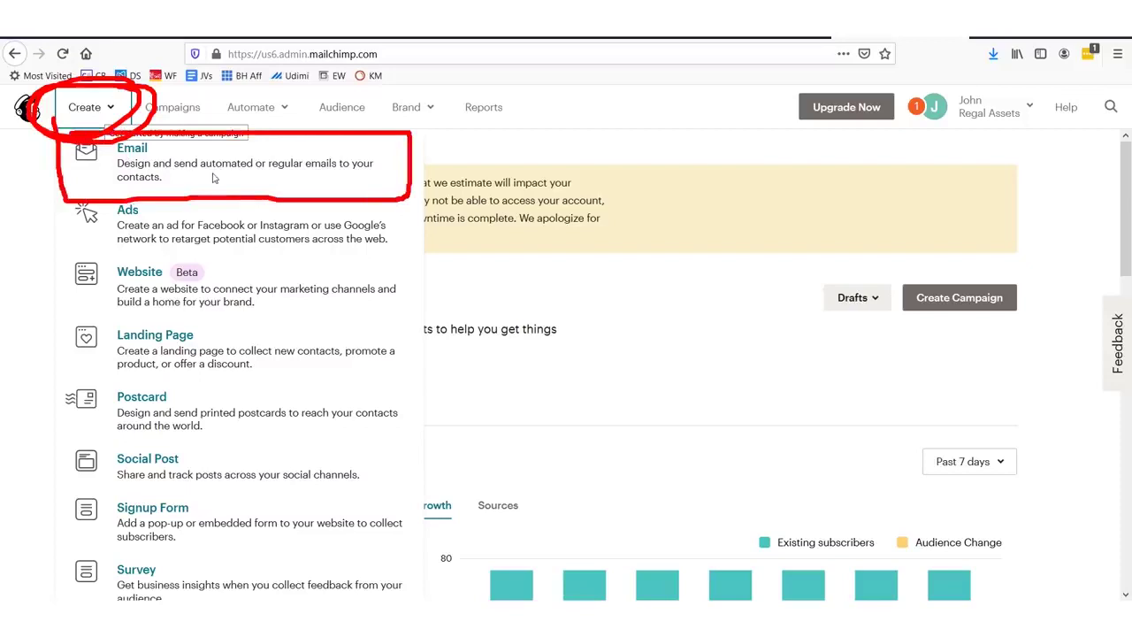